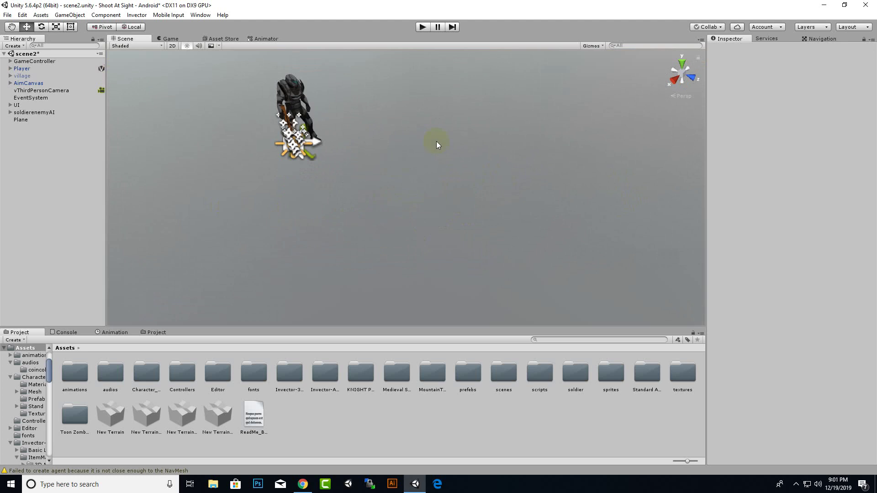
{"action": "middle_click_drag", "start_coordinate": [437, 142], "coordinate": [576, 246]}
{"action": "scroll", "coordinate": [494, 295], "scroll_direction": "down", "scroll_amount": 7}
{"action": "left_click_drag", "start_coordinate": [494, 295], "coordinate": [402, 144], "text": "alt"}
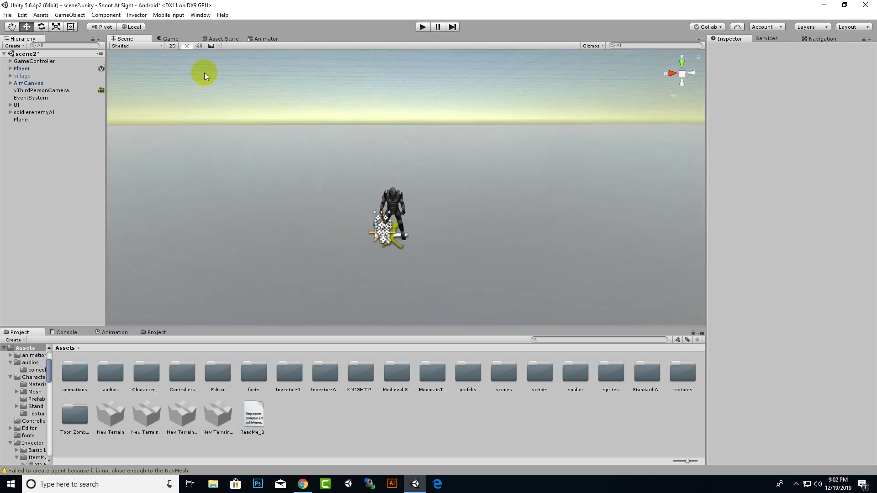
{"action": "left_click", "coordinate": [133, 16]}
{"action": "mouse_move", "coordinate": [150, 68]}
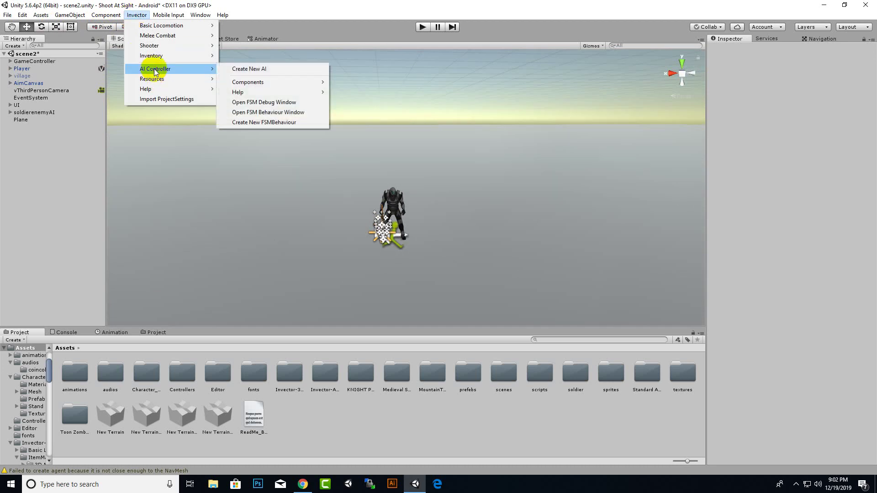
{"action": "mouse_move", "coordinate": [313, 83]}
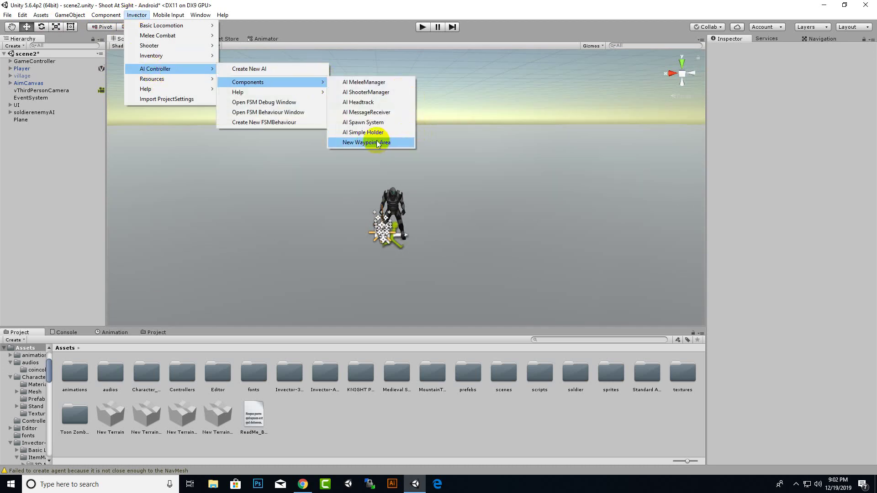
{"action": "left_click", "coordinate": [527, 179]}
Select the ground plane and mark it as static.
{"action": "left_click", "coordinate": [527, 179]}
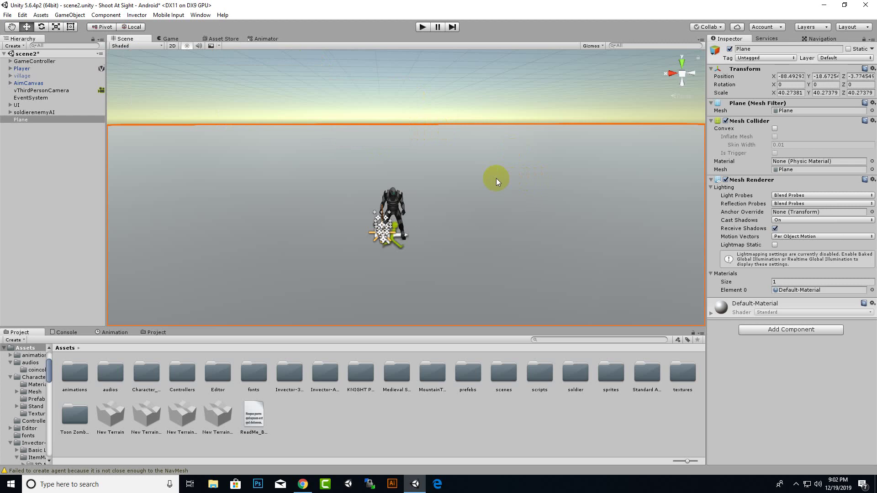
{"action": "scroll", "coordinate": [417, 146], "scroll_direction": "down", "scroll_amount": 2}
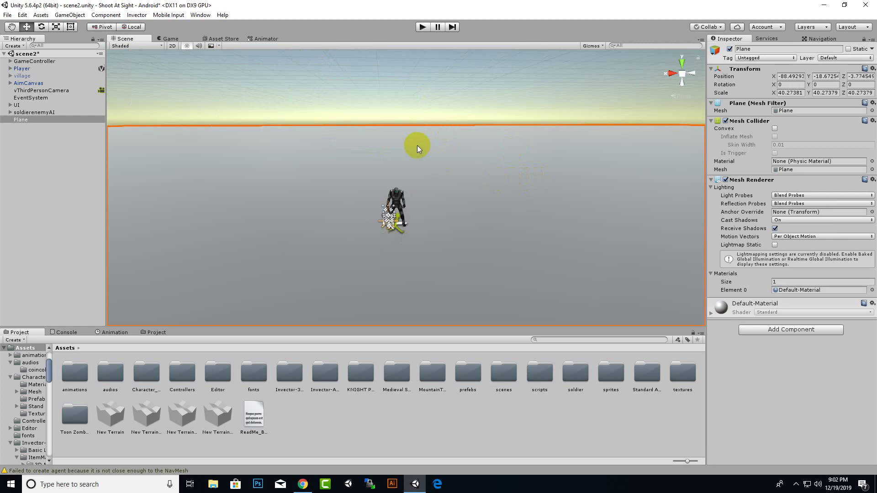
{"action": "scroll", "coordinate": [484, 174], "scroll_direction": "down", "scroll_amount": 2}
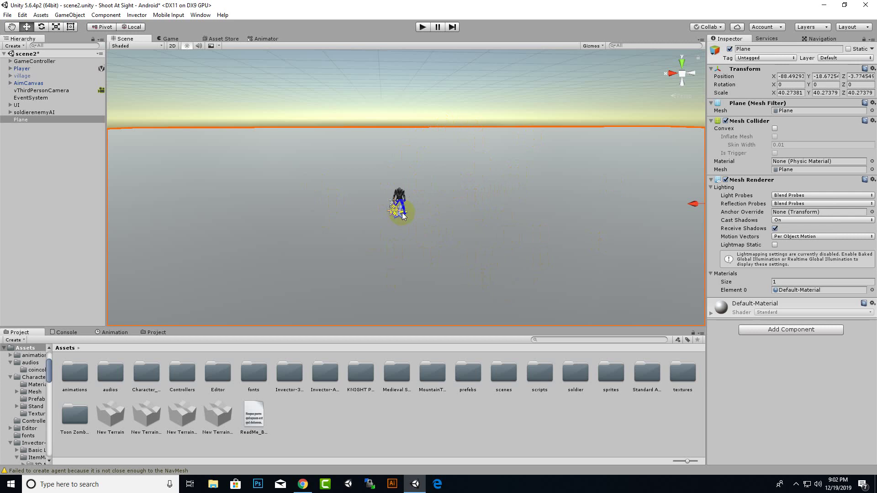
{"action": "scroll", "coordinate": [492, 207], "scroll_direction": "down", "scroll_amount": 2}
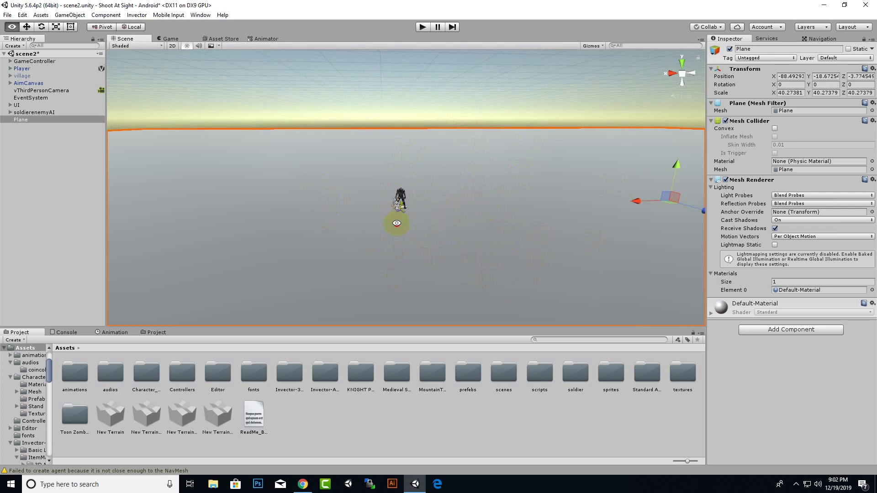
{"action": "left_click_drag", "start_coordinate": [397, 221], "coordinate": [464, 204], "text": "alt"}
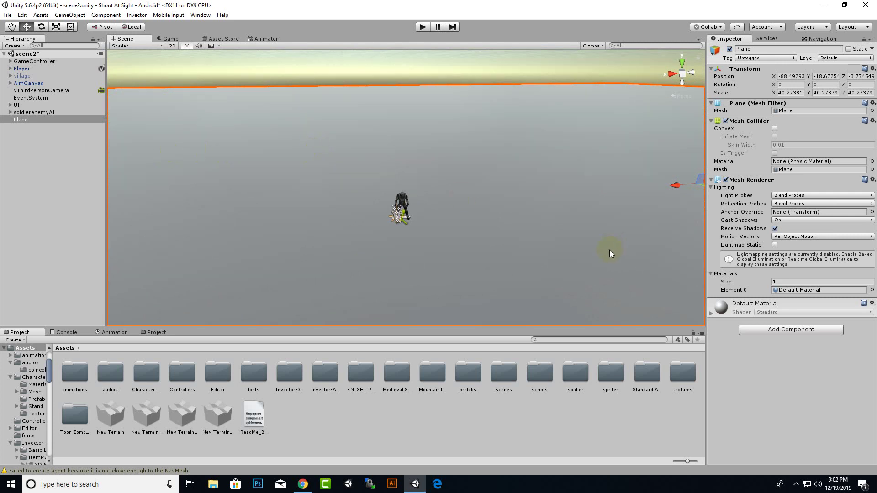
{"action": "left_click", "coordinate": [872, 49]}
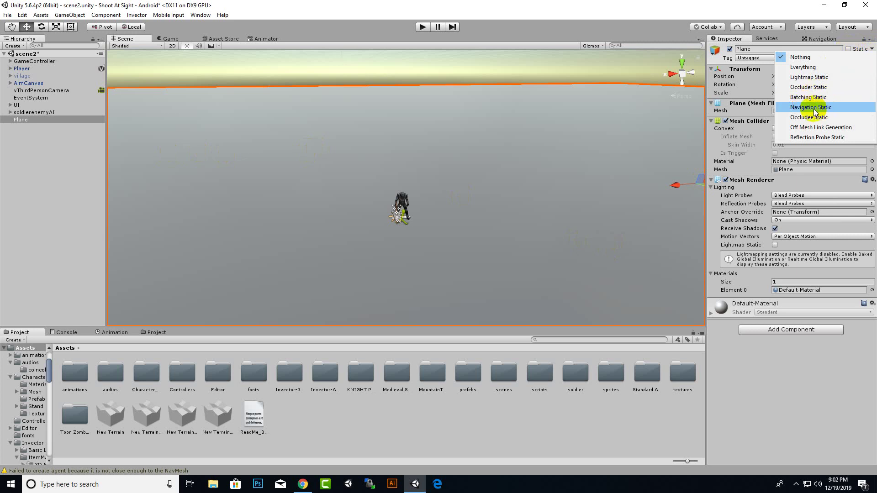
{"action": "left_click", "coordinate": [849, 49]}
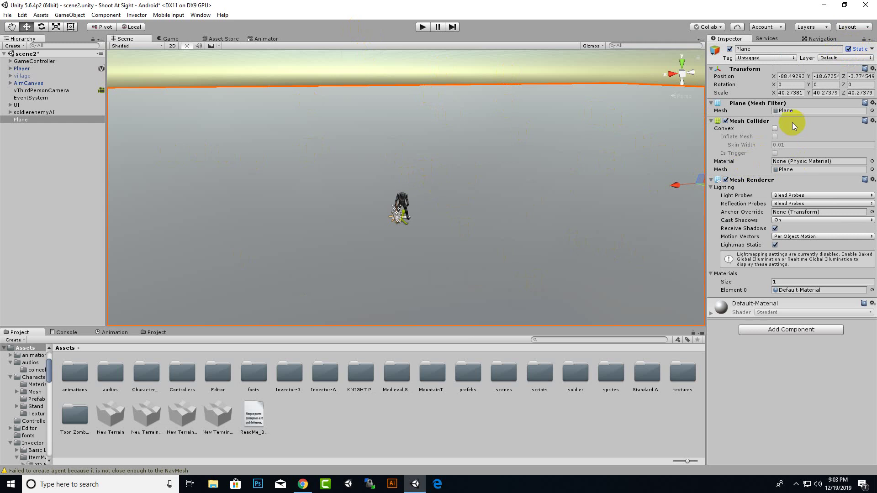
Bake the scene's navigation mesh across the ground plane using the existing agent settings.
{"action": "left_click", "coordinate": [823, 40]}
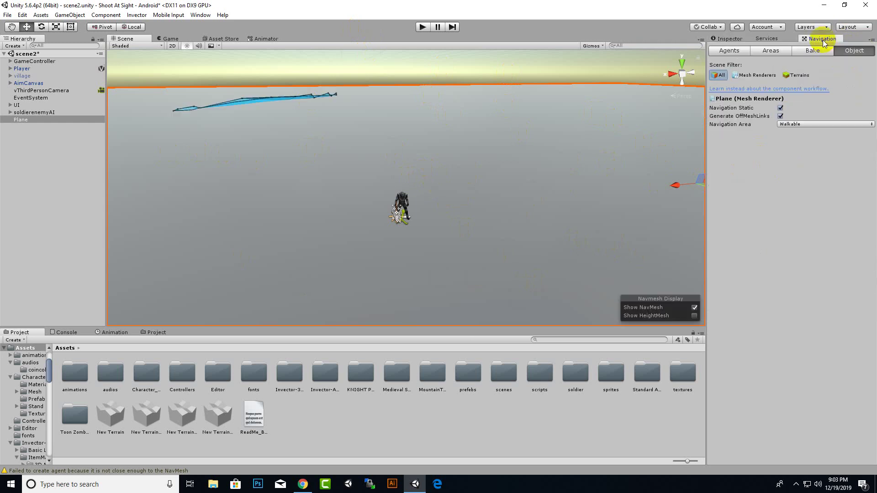
{"action": "left_click", "coordinate": [814, 51]}
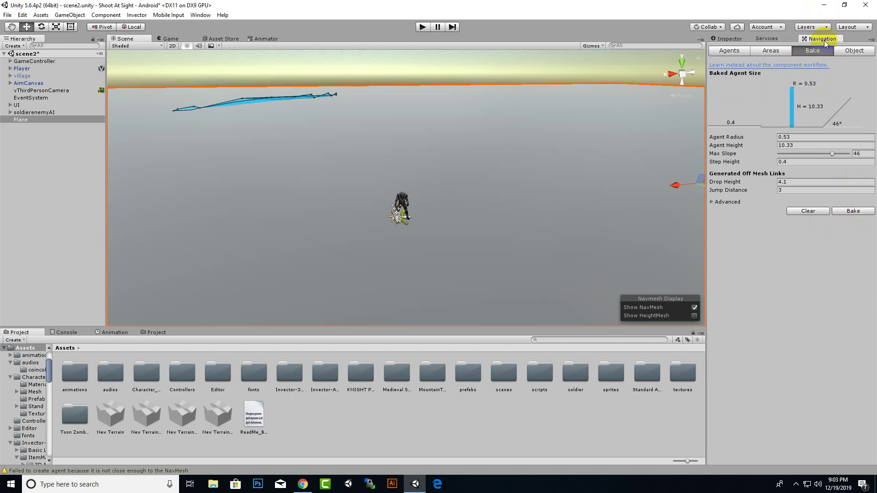
{"action": "left_click", "coordinate": [200, 15]}
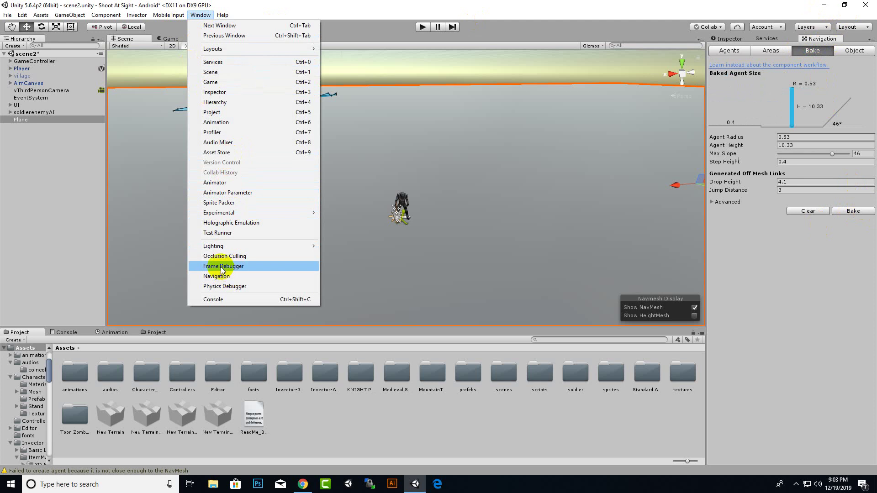
{"action": "mouse_move", "coordinate": [106, 15]}
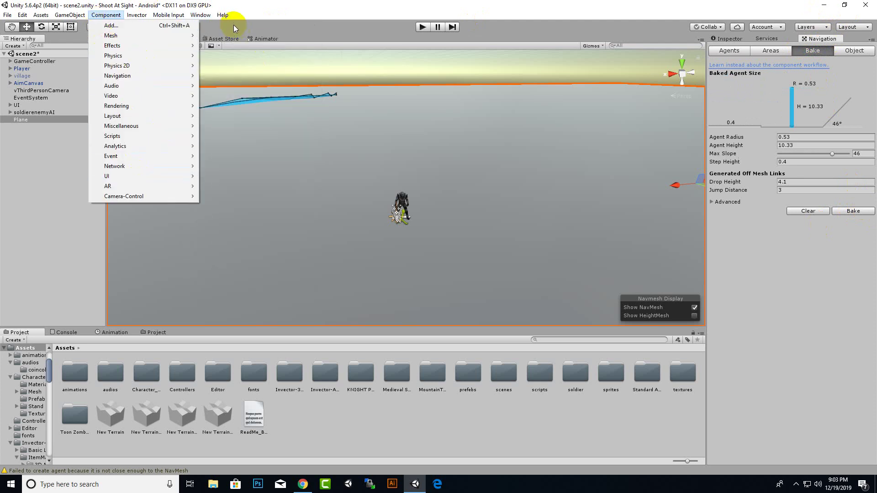
{"action": "left_click", "coordinate": [333, 1]}
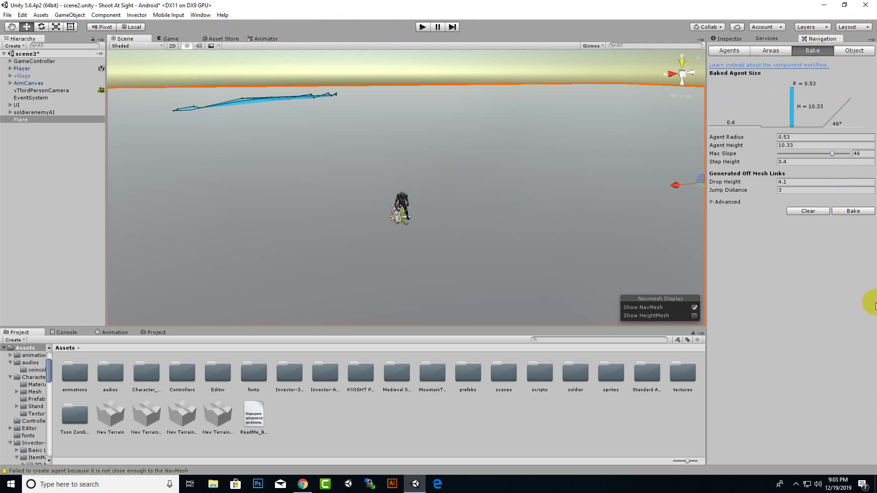
{"action": "left_click", "coordinate": [857, 212]}
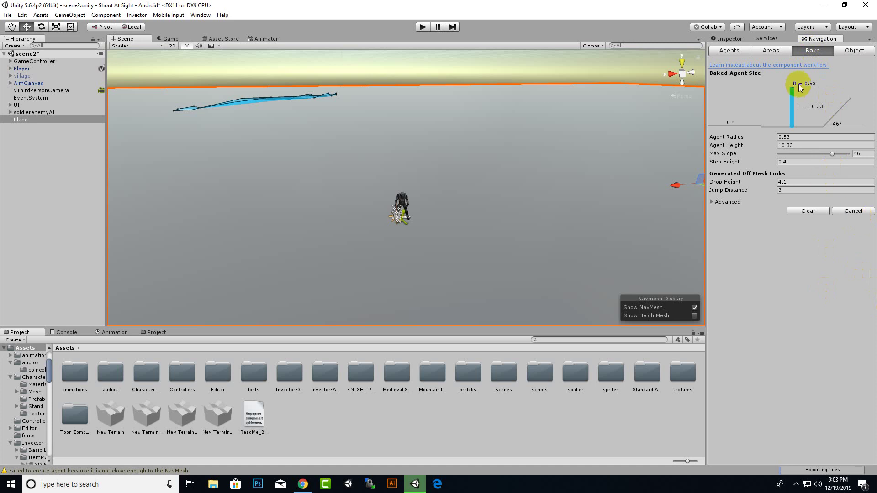
{"action": "left_click_drag", "start_coordinate": [584, 227], "coordinate": [523, 247], "text": "alt"}
{"action": "left_click_drag", "start_coordinate": [432, 204], "coordinate": [484, 233], "text": "alt"}
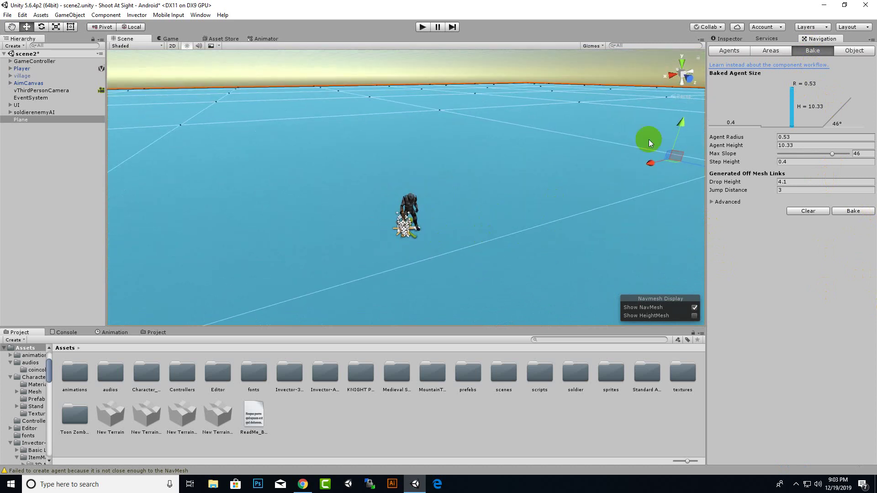
Add a new Invector AI waypoint area to the scene and select it.
{"action": "left_click", "coordinate": [729, 38]}
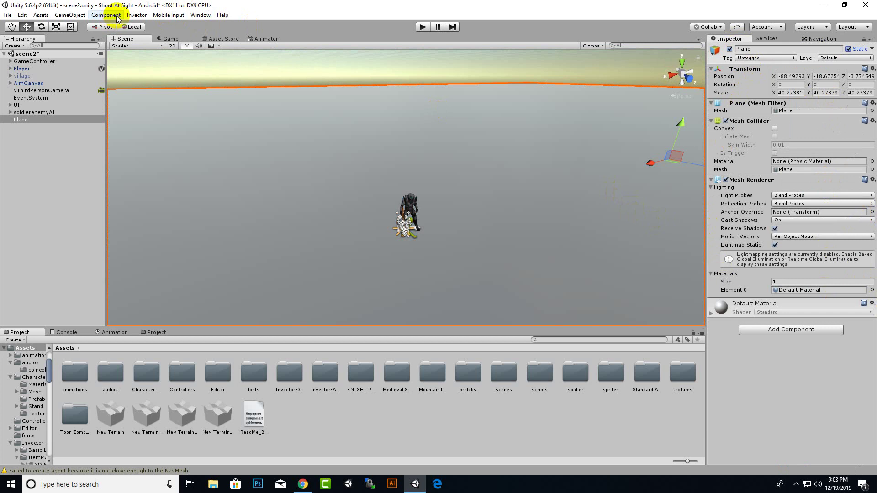
{"action": "left_click", "coordinate": [134, 15]}
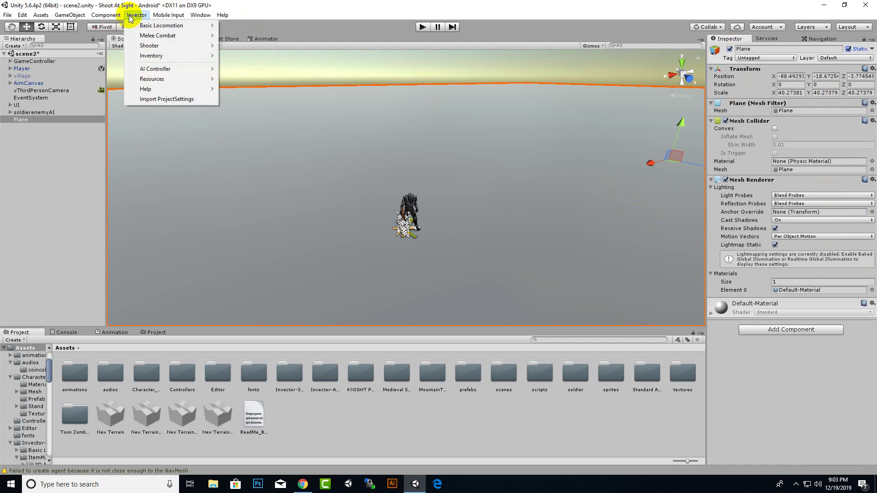
{"action": "mouse_move", "coordinate": [211, 72]}
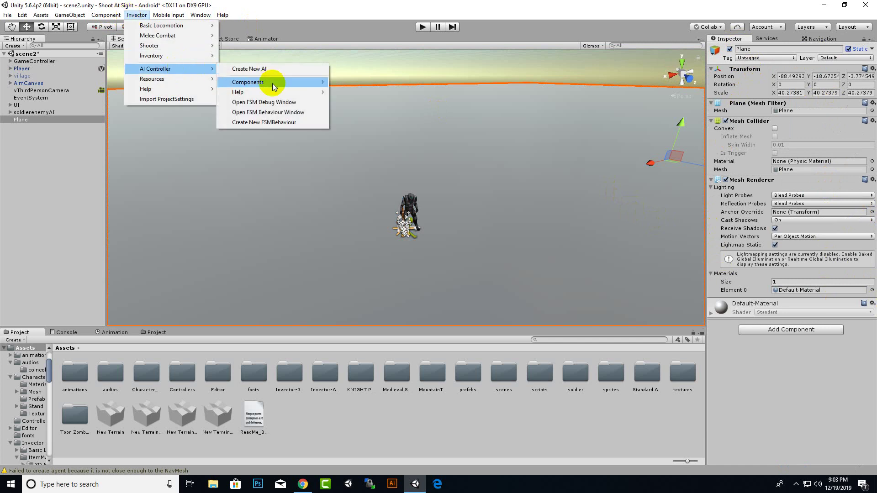
{"action": "mouse_move", "coordinate": [272, 83]}
{"action": "left_click", "coordinate": [388, 141]}
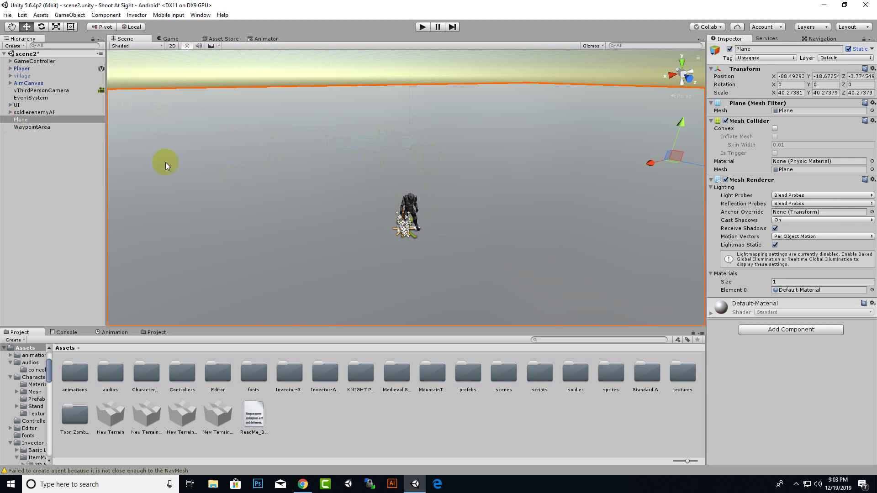
{"action": "left_click", "coordinate": [73, 128]}
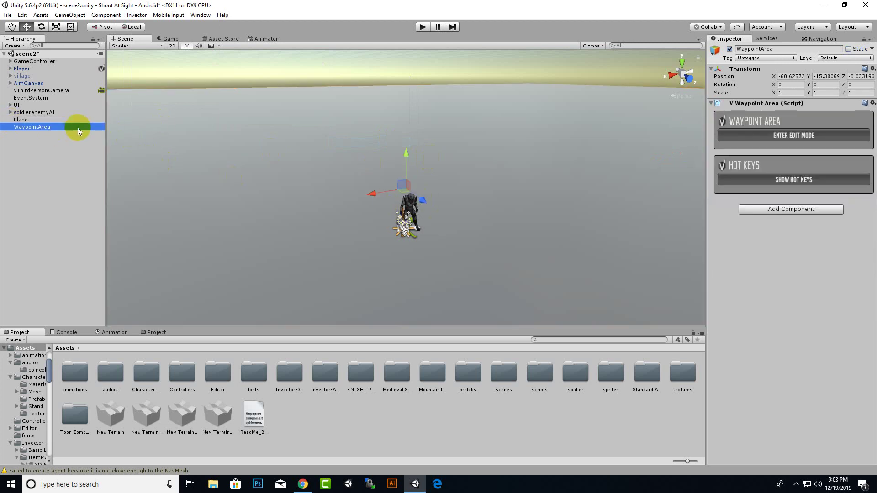
{"action": "right_click", "coordinate": [39, 128]}
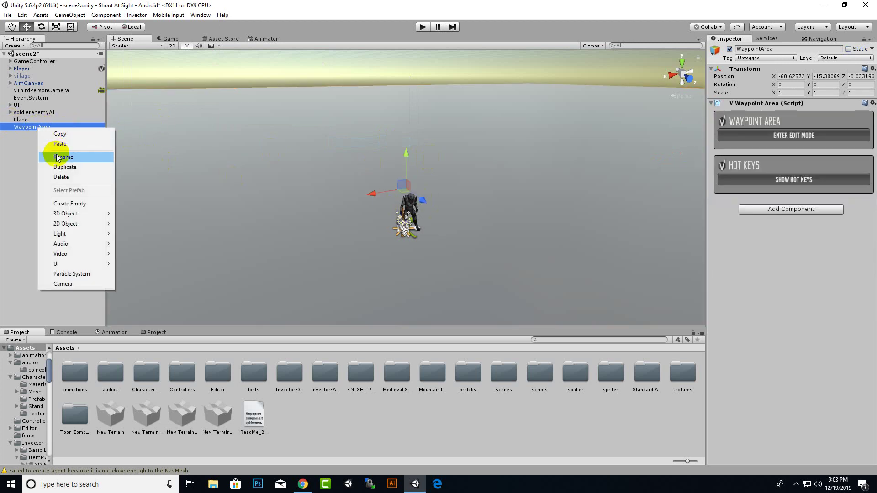
{"action": "left_click", "coordinate": [57, 157]}
{"action": "left_click", "coordinate": [41, 157]}
{"action": "left_click", "coordinate": [50, 127]}
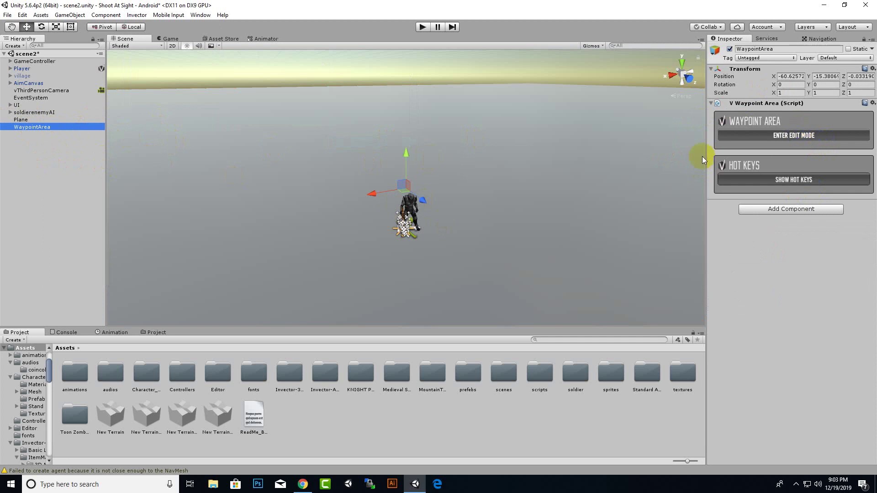
Put the waypoint area into edit mode with its hot keys shown and place a waypoint on the plane beside the soldier.
{"action": "left_click", "coordinate": [804, 136]}
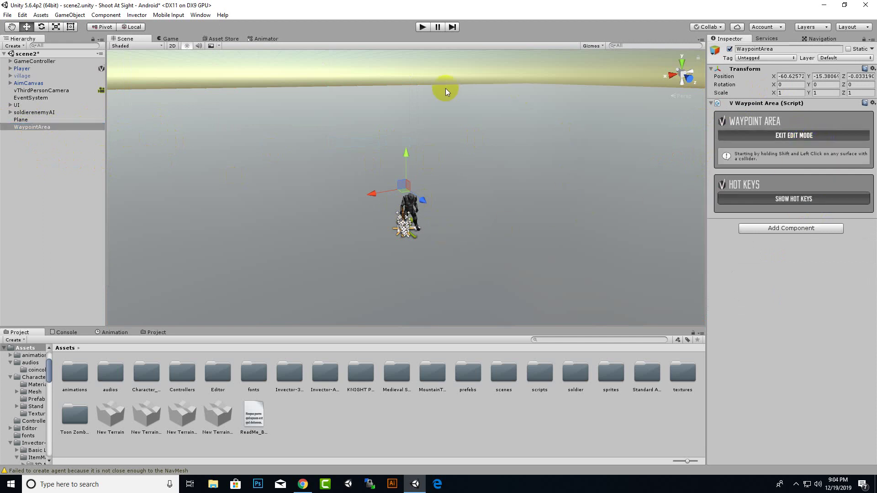
{"action": "left_click", "coordinate": [771, 201]}
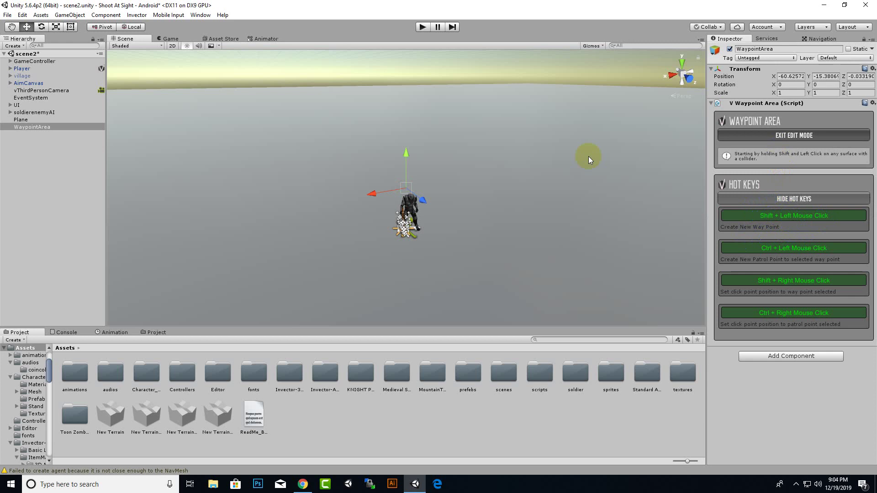
{"action": "left_click", "coordinate": [537, 208], "text": "shift"}
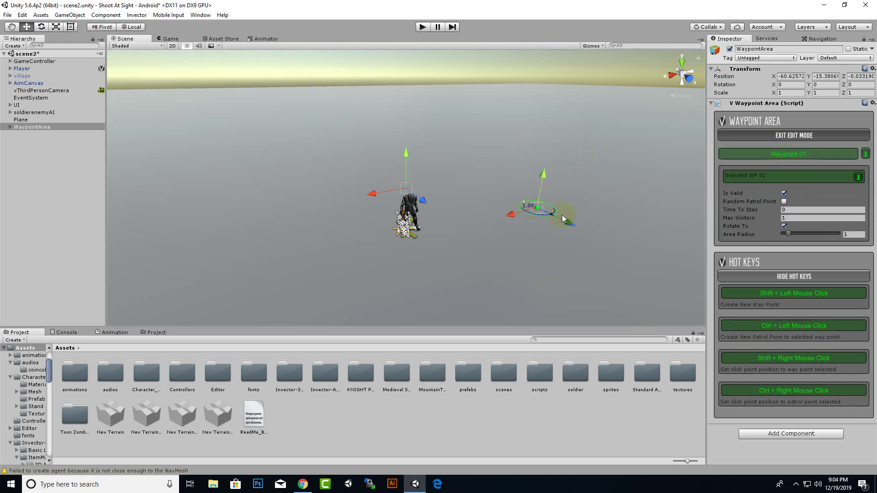
Add a patrol point to the waypoint, on the plane farther from the soldier, keeping the waypoint area in edit mode.
{"action": "left_click", "coordinate": [765, 370]}
{"action": "left_click", "coordinate": [747, 339]}
{"action": "left_click", "coordinate": [610, 207], "text": "ctrl"}
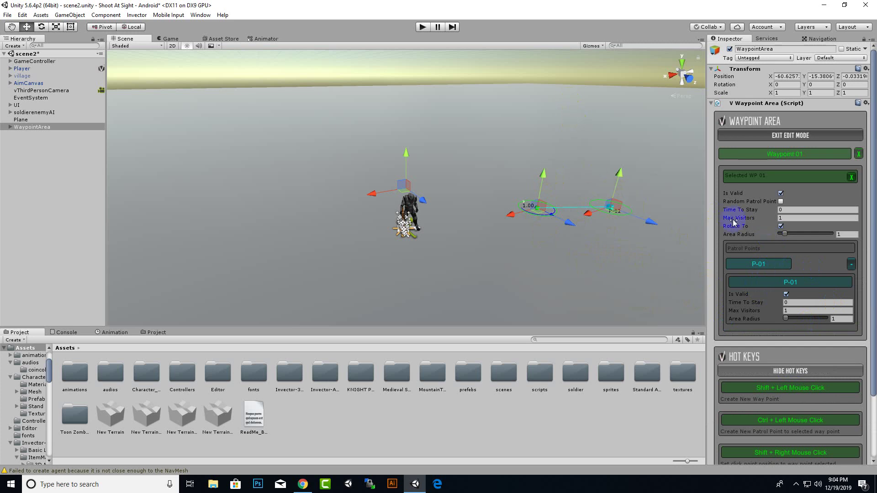
{"action": "key", "text": "Escape"}
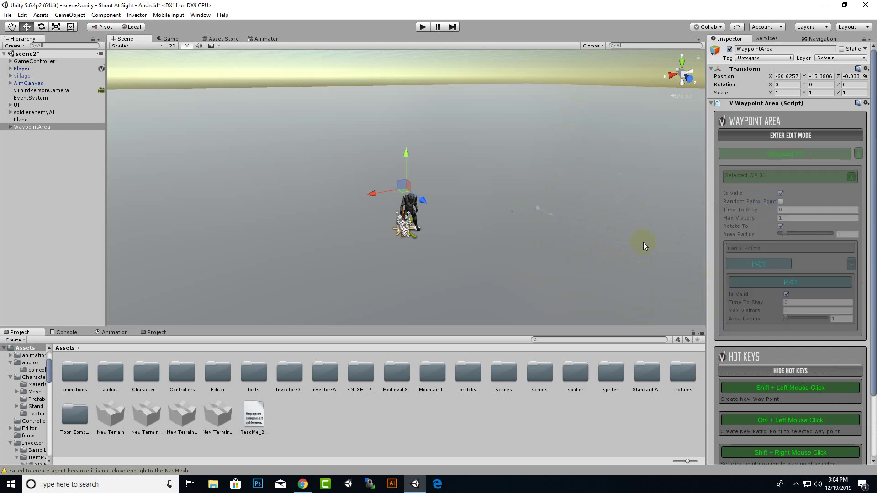
{"action": "left_click", "coordinate": [791, 136]}
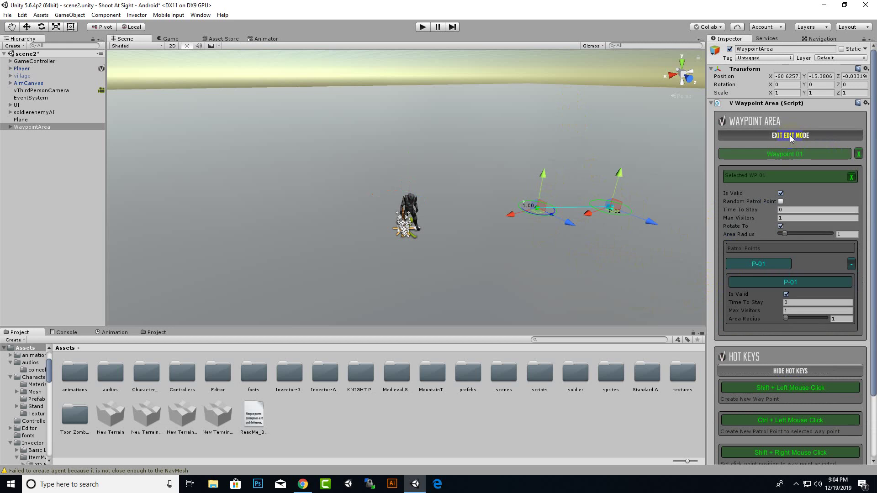
Remove patrol point P-01 from Waypoint 01.
{"action": "scroll", "coordinate": [626, 221], "scroll_direction": "up", "scroll_amount": 3}
{"action": "left_click_drag", "start_coordinate": [656, 239], "coordinate": [572, 246], "text": "alt"}
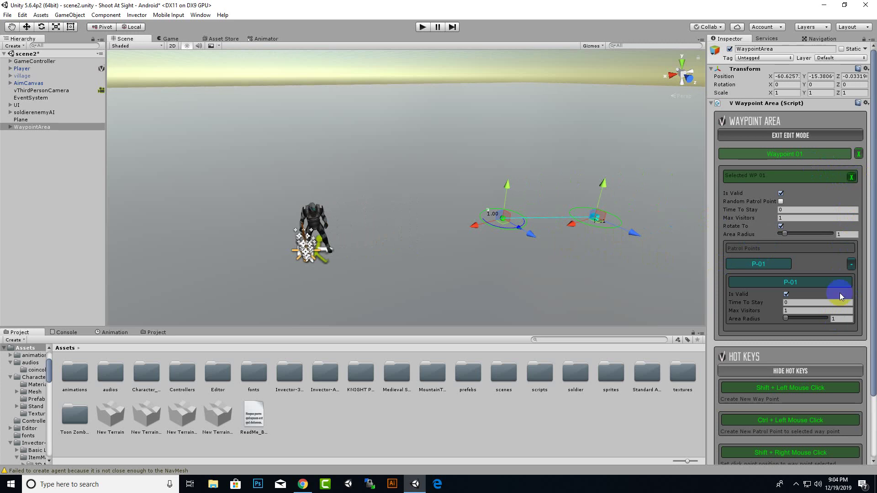
{"action": "left_click", "coordinate": [851, 265]}
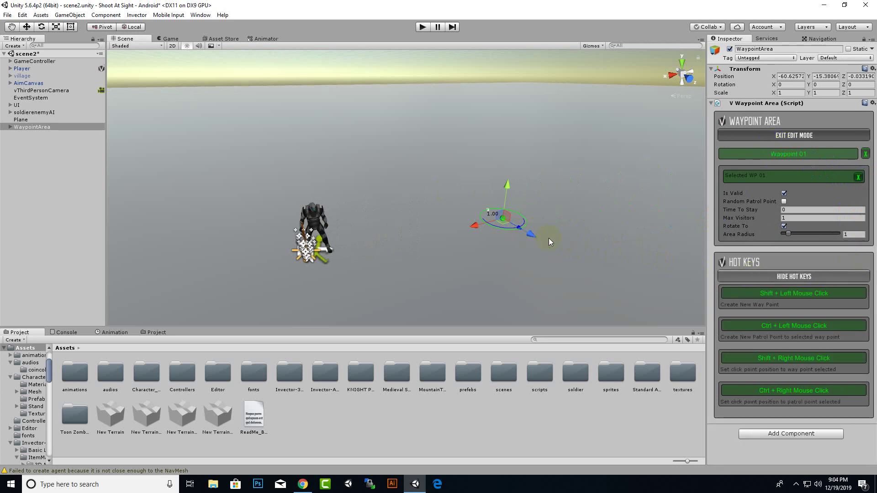
Rotate Waypoint 01's facing arrow slightly around its area circle.
{"action": "scroll", "coordinate": [589, 256], "scroll_direction": "up", "scroll_amount": 5}
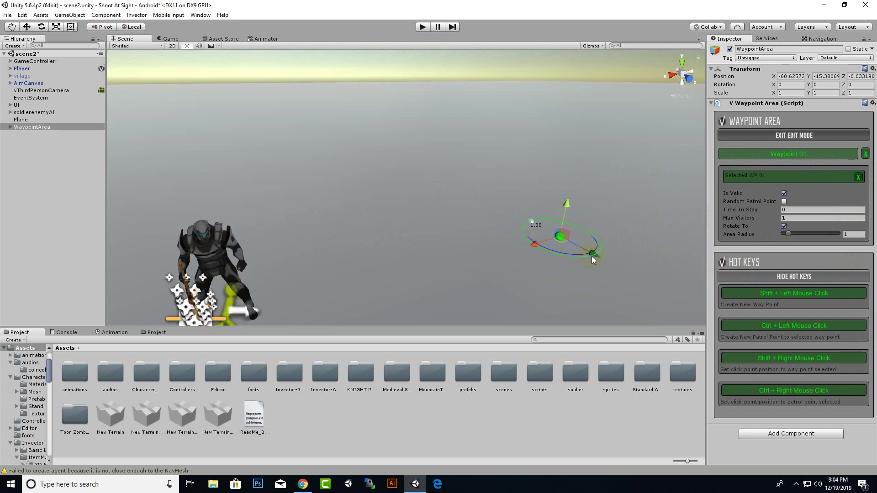
{"action": "middle_click_drag", "start_coordinate": [645, 242], "coordinate": [504, 204]}
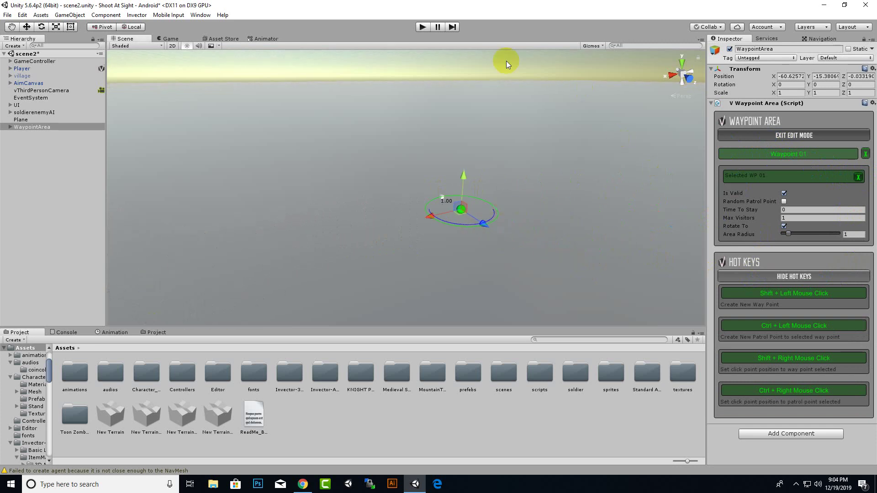
{"action": "scroll", "coordinate": [481, 263], "scroll_direction": "up", "scroll_amount": 4}
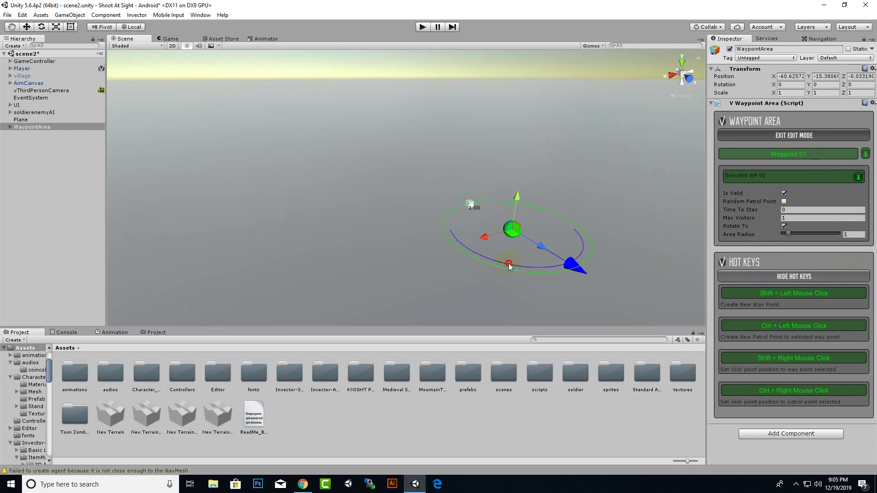
{"action": "left_click_drag", "start_coordinate": [505, 265], "coordinate": [549, 265]}
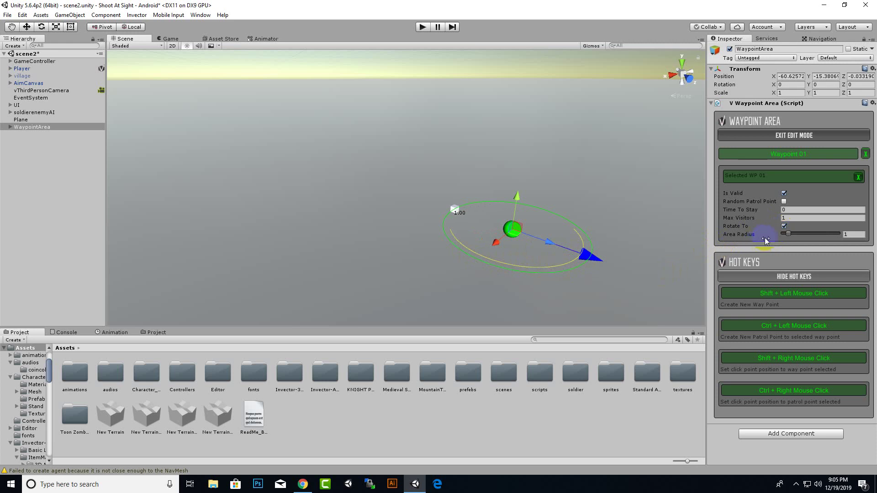
Turn Waypoint 01's Rotate To option off and back on.
{"action": "left_click", "coordinate": [784, 226]}
{"action": "left_click", "coordinate": [759, 296]}
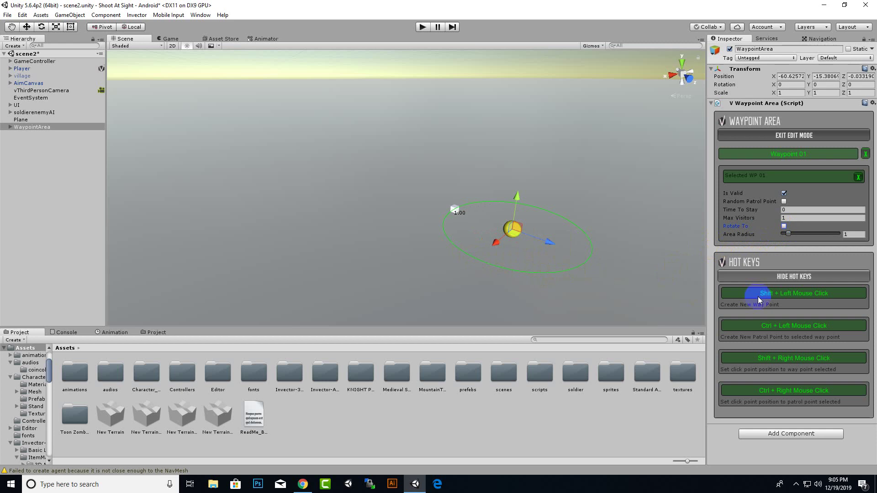
{"action": "left_click", "coordinate": [784, 226]}
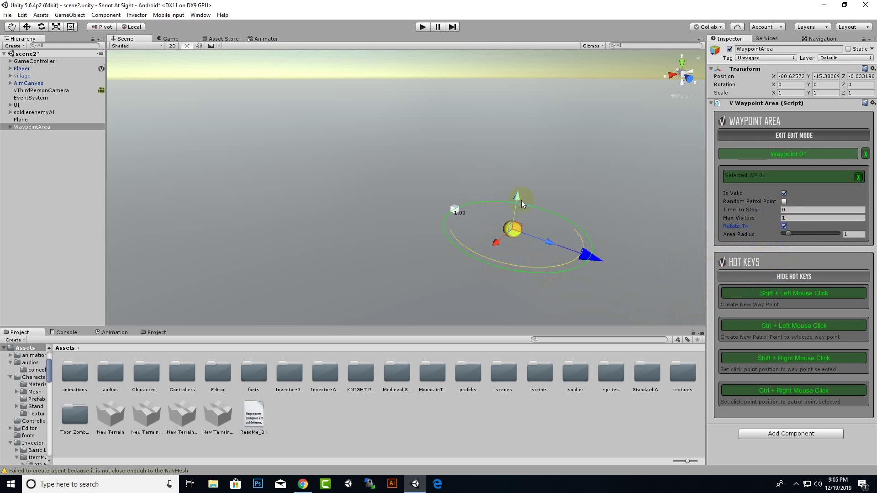
Try an area radius of 1.75 for Waypoint 01 and restore it to 1.
{"action": "left_click", "coordinate": [788, 234]}
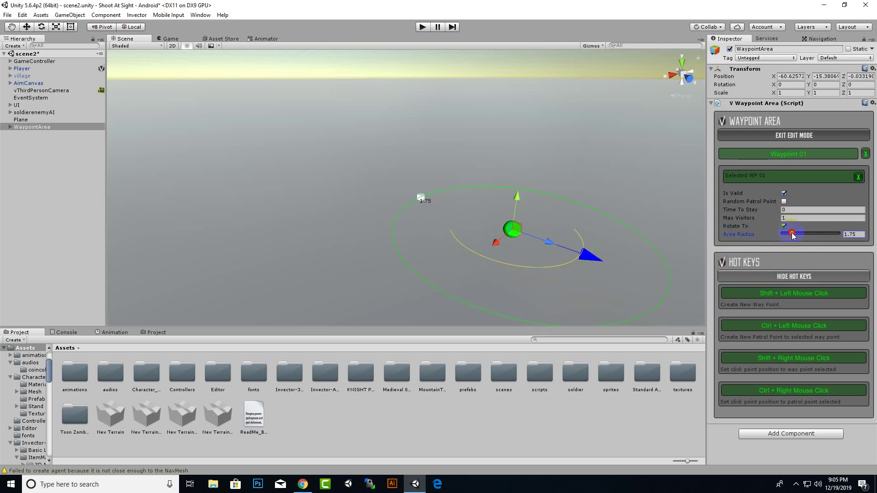
{"action": "left_click", "coordinate": [537, 268]}
{"action": "left_click", "coordinate": [741, 235]}
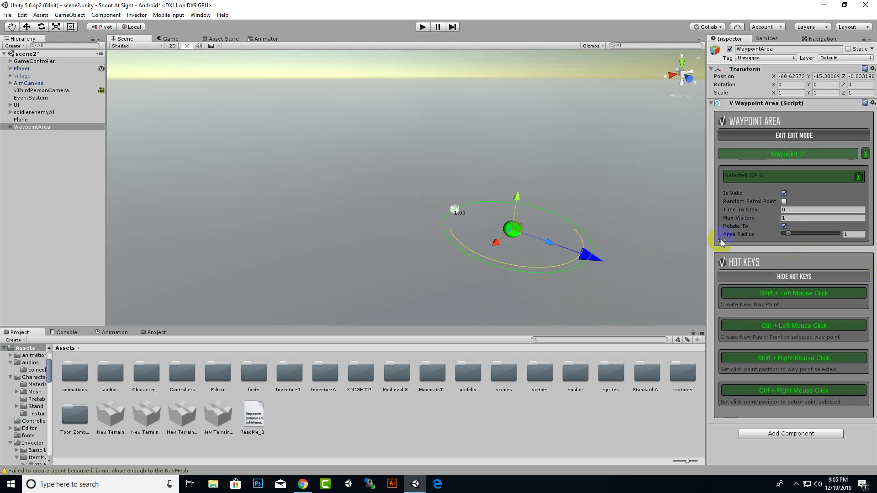
{"action": "left_click", "coordinate": [518, 228]}
{"action": "left_click", "coordinate": [590, 309]}
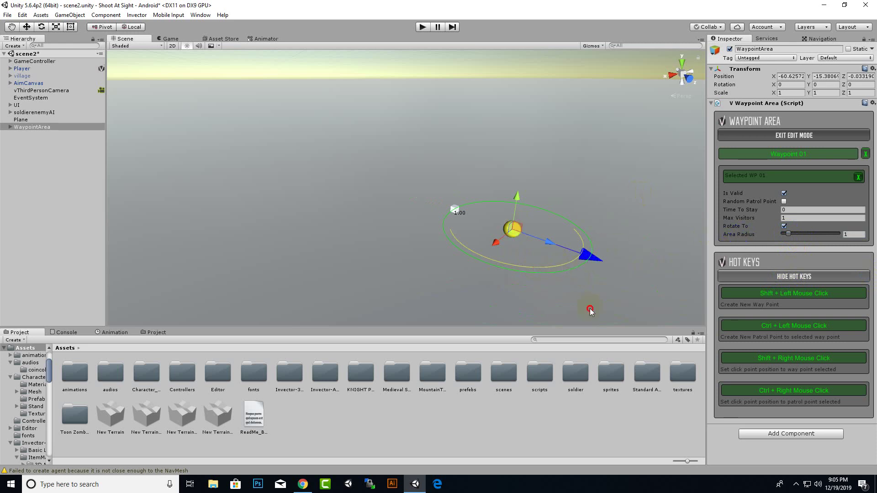
{"action": "left_click", "coordinate": [560, 263]}
Place six more waypoints, 02 to 07, on the plane in a loop beyond Waypoint 01 that curves back toward the soldier.
{"action": "scroll", "coordinate": [442, 263], "scroll_direction": "down", "scroll_amount": 12}
{"action": "middle_click_drag", "start_coordinate": [535, 203], "coordinate": [536, 241]}
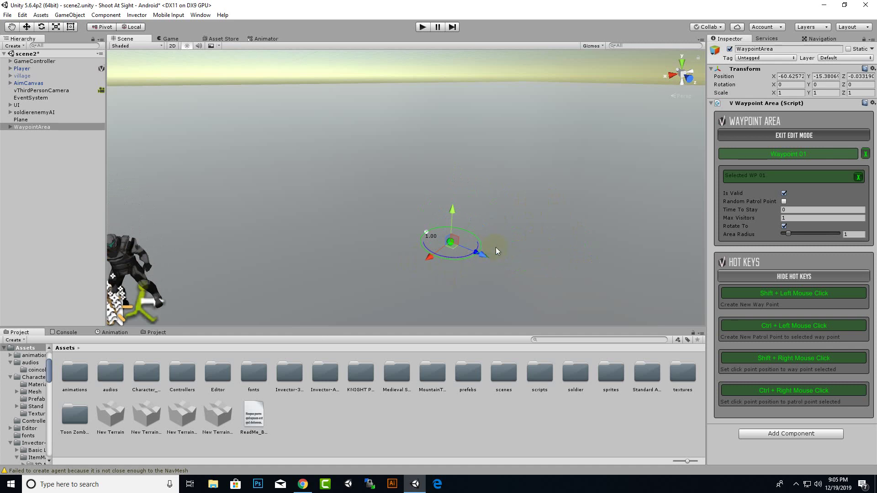
{"action": "scroll", "coordinate": [504, 256], "scroll_direction": "down", "scroll_amount": 4}
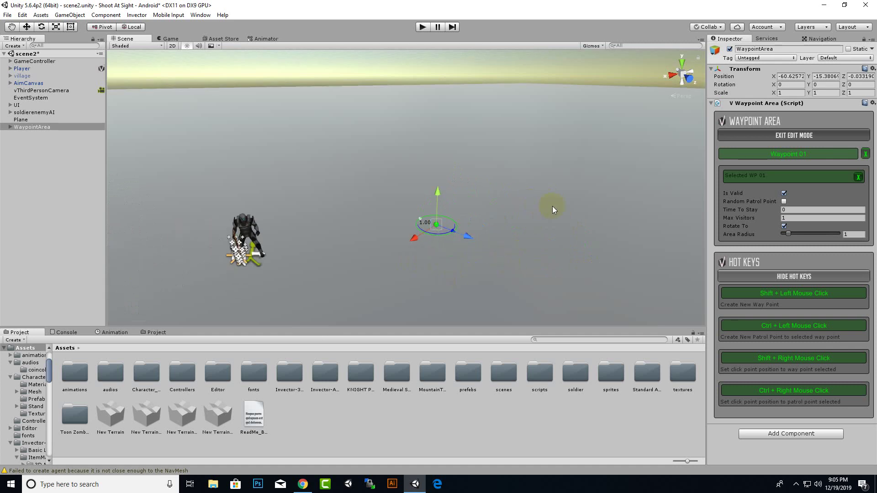
{"action": "scroll", "coordinate": [508, 207], "scroll_direction": "up", "scroll_amount": 1}
{"action": "left_click", "coordinate": [558, 182], "text": "shift"}
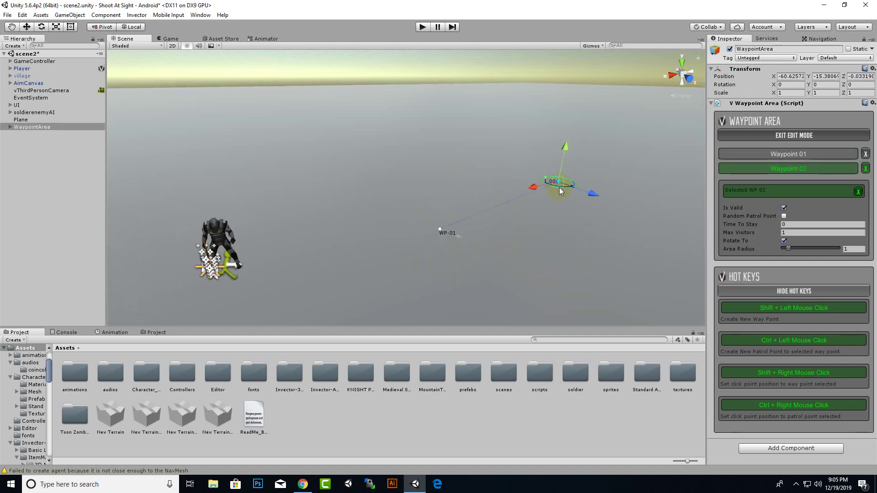
{"action": "left_click", "coordinate": [546, 139], "text": "shift"}
{"action": "left_click", "coordinate": [490, 133], "text": "shift"}
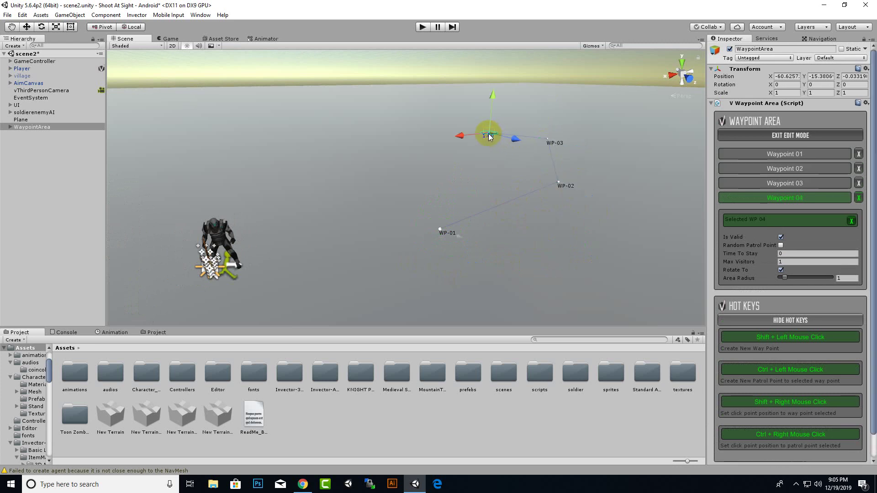
{"action": "left_click", "coordinate": [415, 147], "text": "shift"}
{"action": "left_click", "coordinate": [337, 177], "text": "shift"}
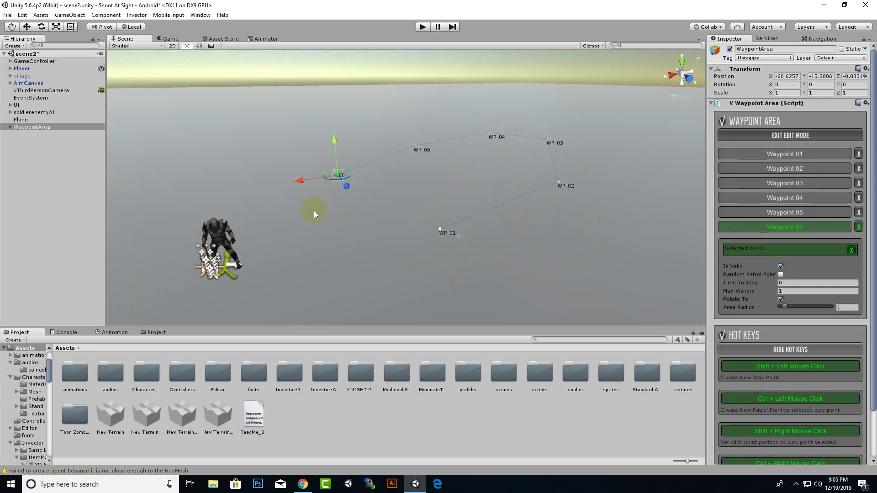
{"action": "left_click", "coordinate": [334, 222], "text": "shift"}
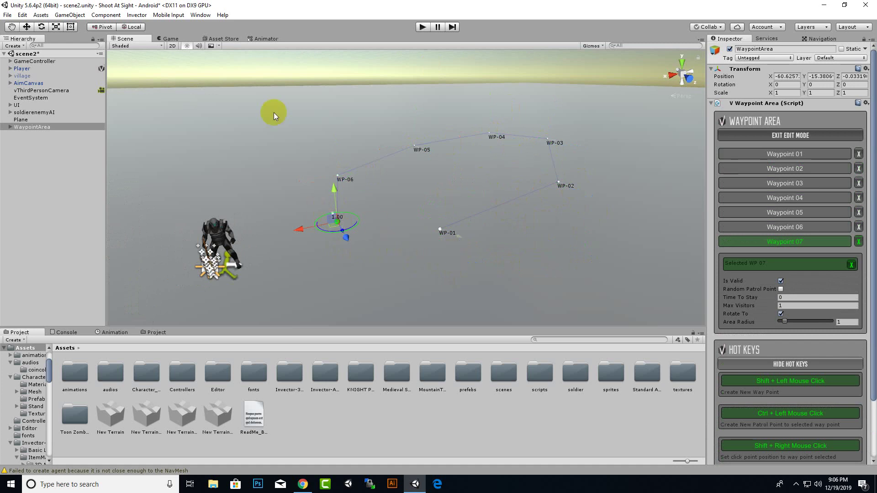
Assign WaypointArea as the waypoint area of soldierenemyAI's AI Shooter Controller and turn off its random starting point.
{"action": "scroll", "coordinate": [457, 240], "scroll_direction": "up", "scroll_amount": 2}
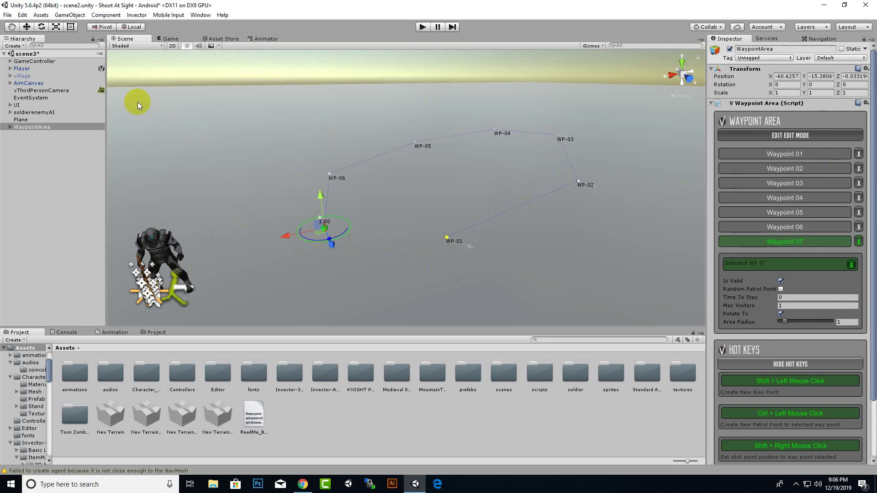
{"action": "left_click", "coordinate": [35, 112]}
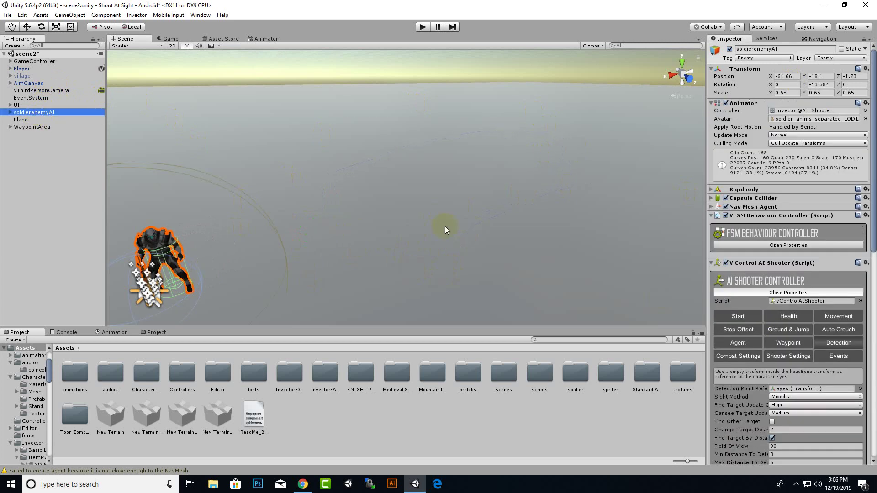
{"action": "scroll", "coordinate": [797, 358], "scroll_direction": "down", "scroll_amount": 5}
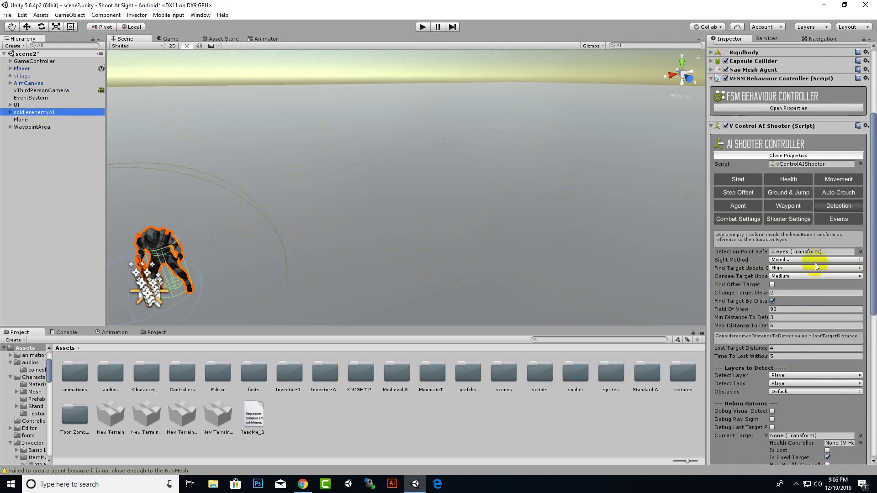
{"action": "left_click", "coordinate": [795, 209]}
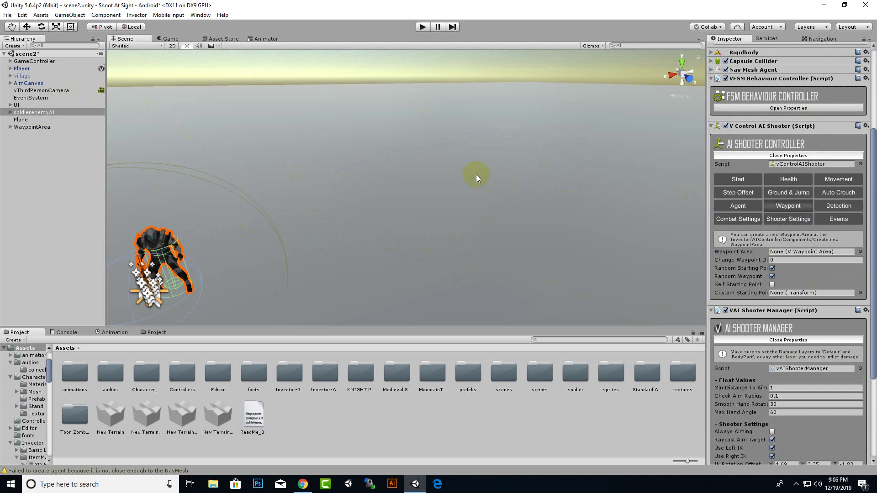
{"action": "left_click_drag", "start_coordinate": [33, 127], "coordinate": [825, 252]}
{"action": "left_click", "coordinate": [773, 268]}
Examine the Movement and Shooter Settings of the soldier's AI Shooter Controller and return to its Waypoint settings.
{"action": "scroll", "coordinate": [799, 280], "scroll_direction": "up", "scroll_amount": 2}
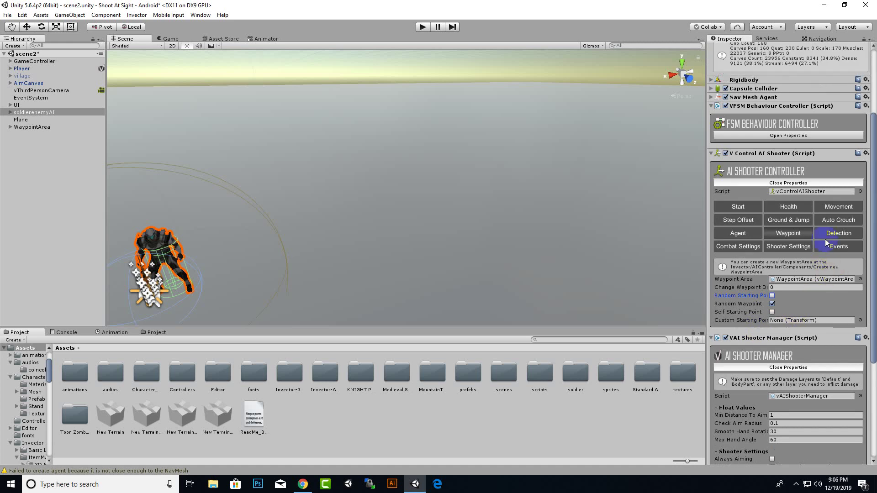
{"action": "left_click", "coordinate": [842, 207]}
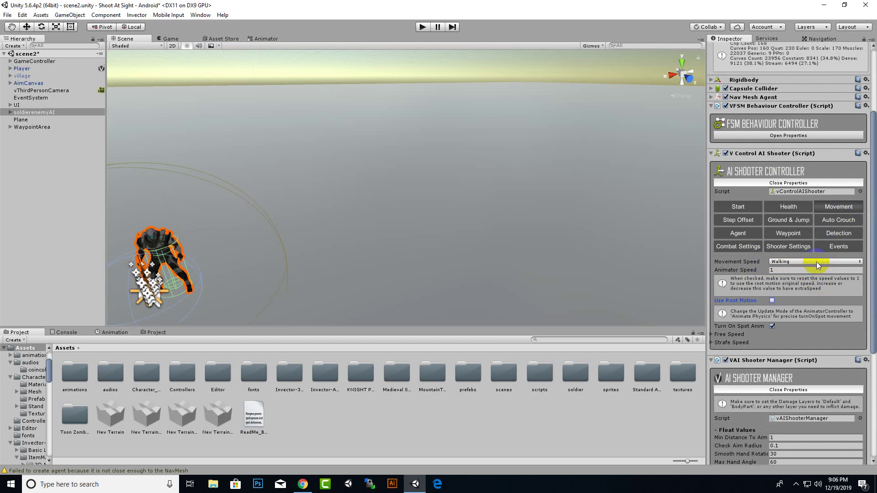
{"action": "scroll", "coordinate": [767, 315], "scroll_direction": "down", "scroll_amount": 3}
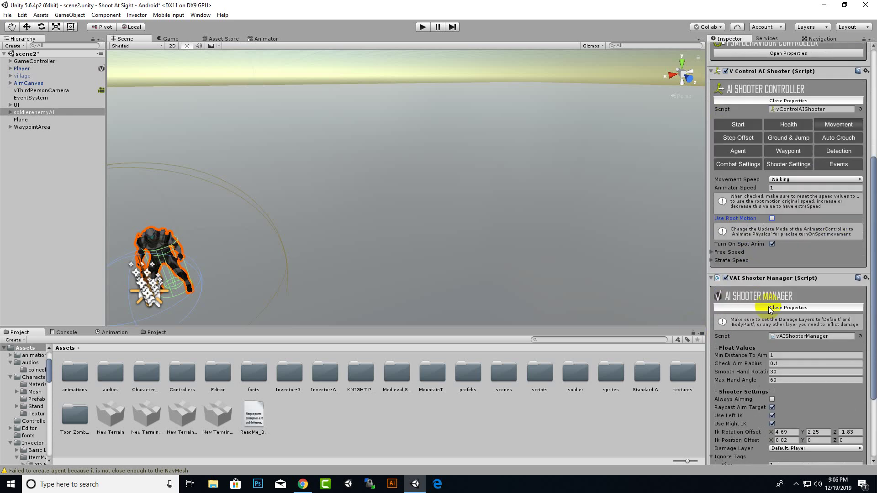
{"action": "scroll", "coordinate": [800, 233], "scroll_direction": "up", "scroll_amount": 4}
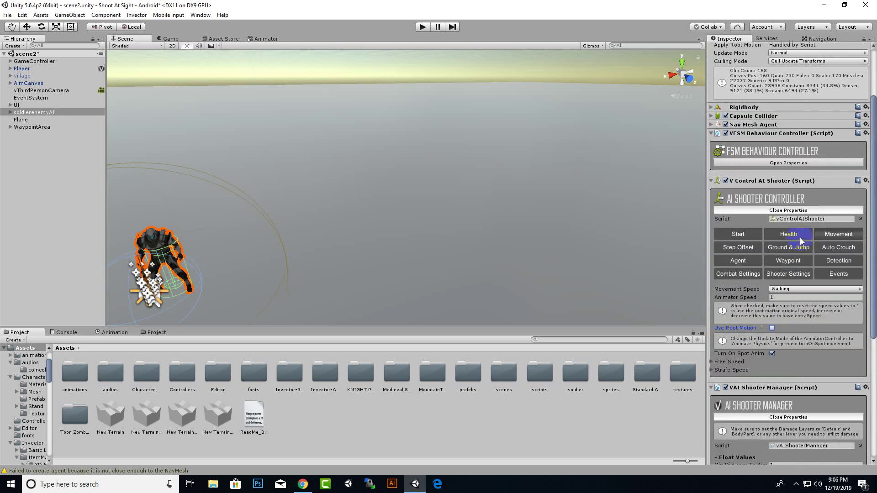
{"action": "scroll", "coordinate": [739, 199], "scroll_direction": "down", "scroll_amount": 3}
{"action": "right_click_drag", "start_coordinate": [554, 194], "coordinate": [611, 189]}
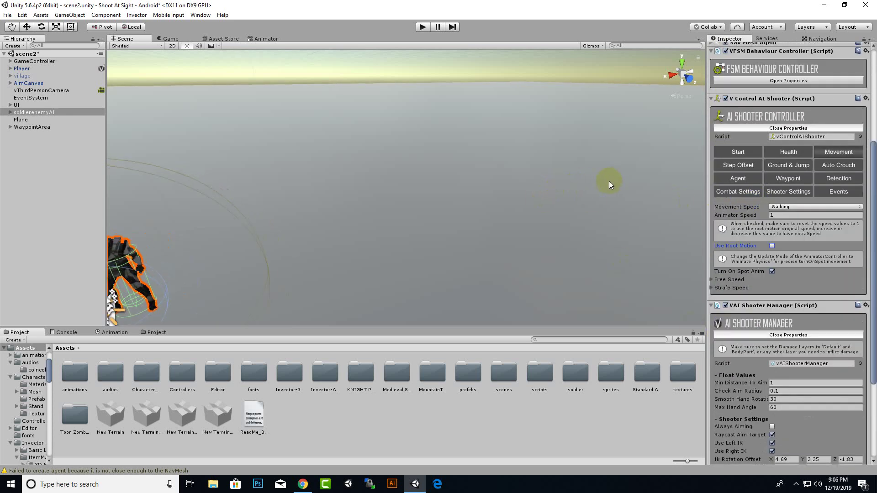
{"action": "left_click", "coordinate": [741, 192]}
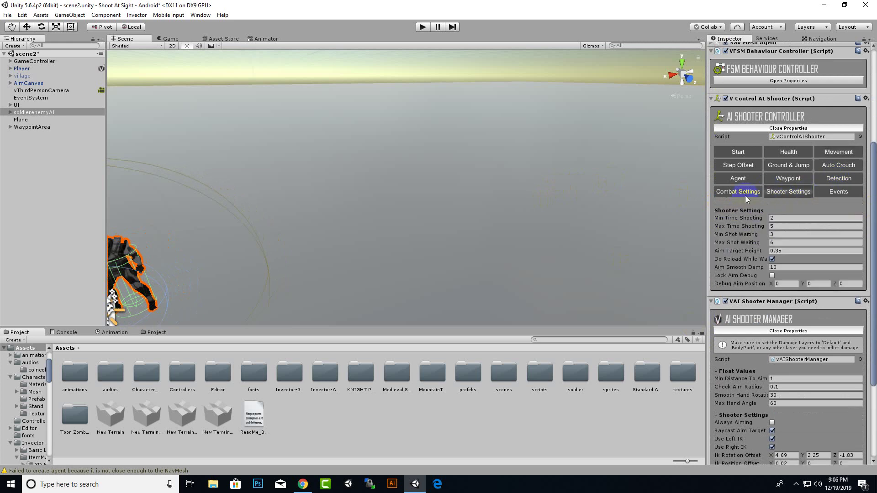
{"action": "left_click", "coordinate": [844, 157]}
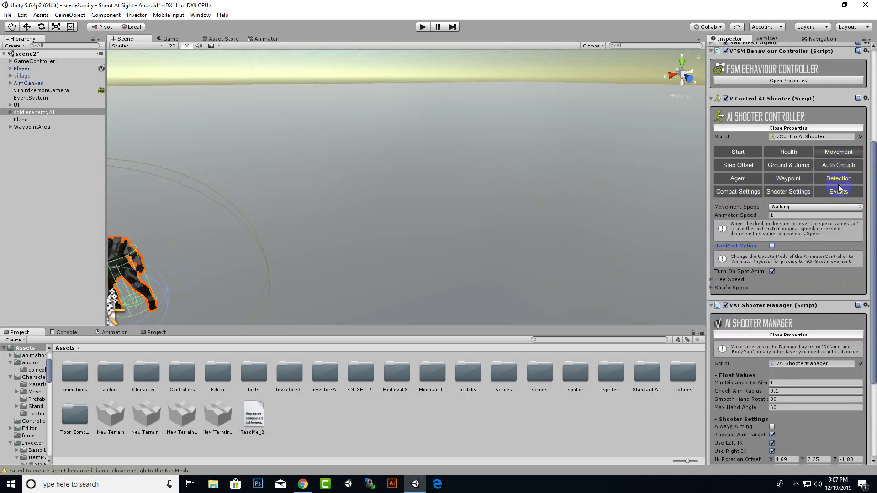
{"action": "left_click", "coordinate": [787, 183]}
Run the scene in play mode, steer the player to watch the soldier patrol, and stop the game.
{"action": "right_click_drag", "start_coordinate": [611, 254], "coordinate": [452, 163]}
{"action": "left_click", "coordinate": [423, 27]}
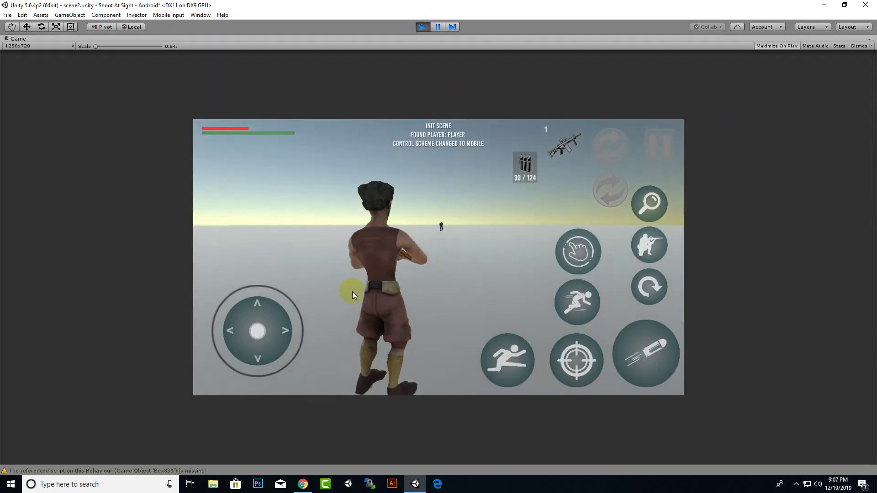
{"action": "left_click_drag", "start_coordinate": [256, 332], "coordinate": [293, 285]}
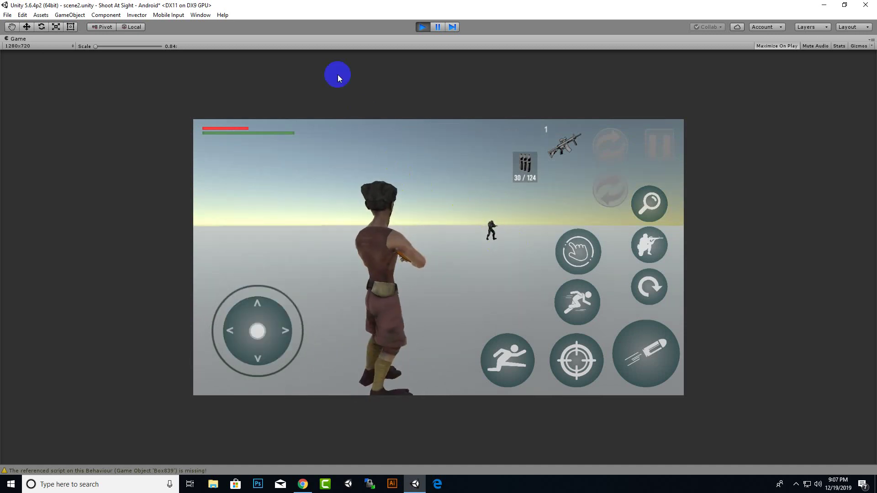
{"action": "left_click", "coordinate": [422, 27]}
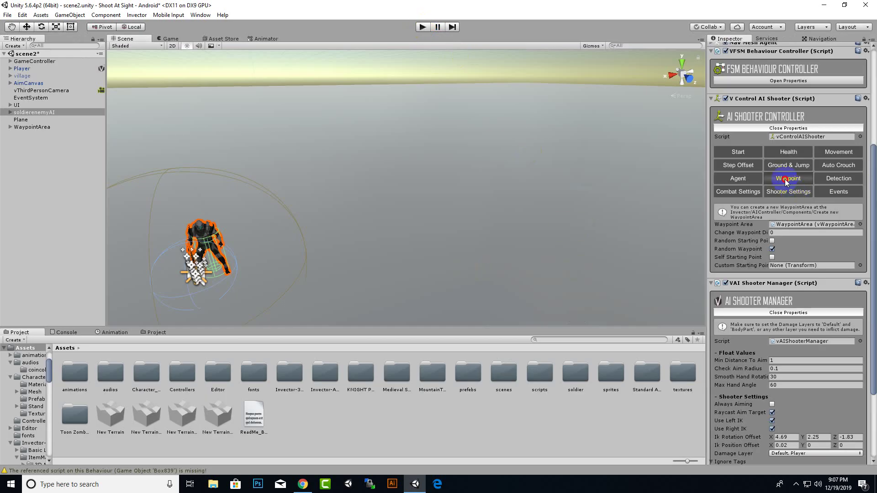
Widen the Inspector and examine the soldier's full Waypoint and Shooter Settings options.
{"action": "left_click", "coordinate": [781, 233]}
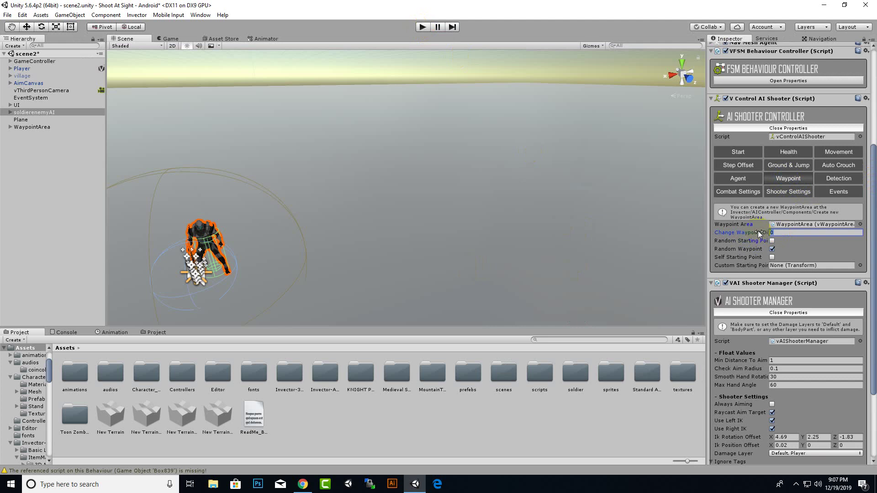
{"action": "left_click_drag", "start_coordinate": [706, 231], "coordinate": [653, 229]}
{"action": "scroll", "coordinate": [640, 250], "scroll_direction": "down", "scroll_amount": 3}
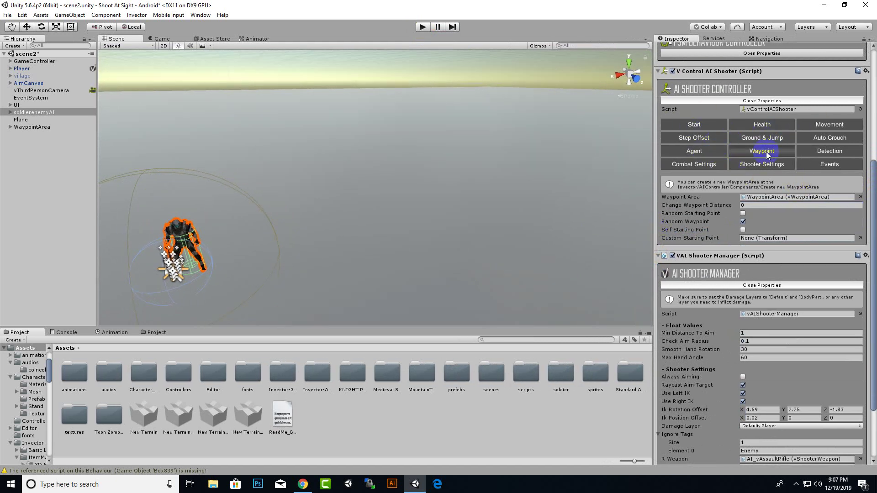
{"action": "left_click", "coordinate": [767, 166]}
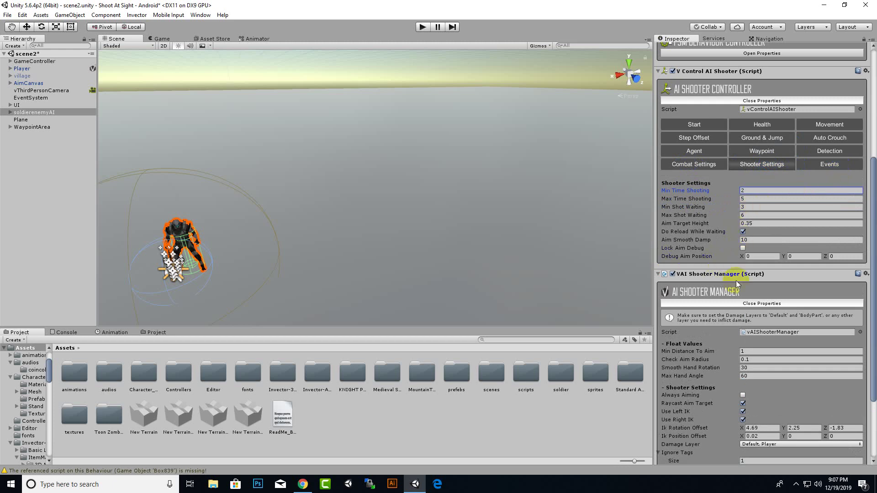
{"action": "left_click", "coordinate": [797, 484]}
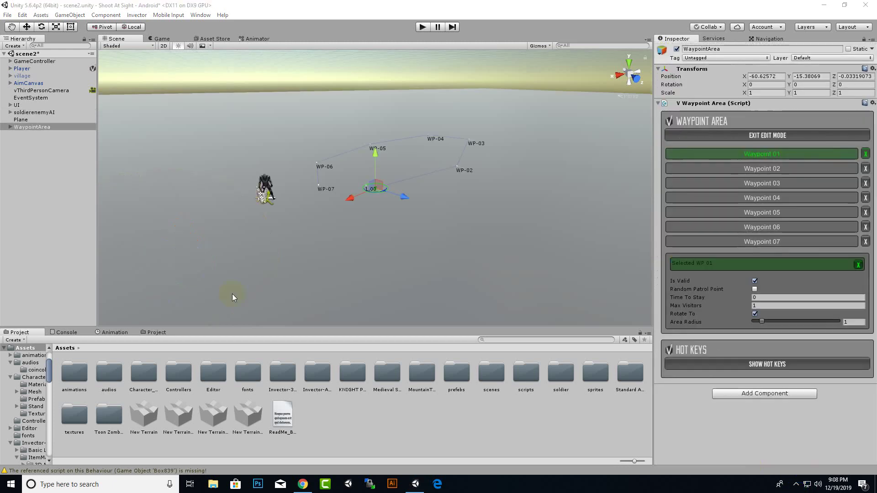
Select WaypointArea and examine the Time To Stay and other options of Waypoints 01, 02 and 07.
{"action": "left_click", "coordinate": [45, 128]}
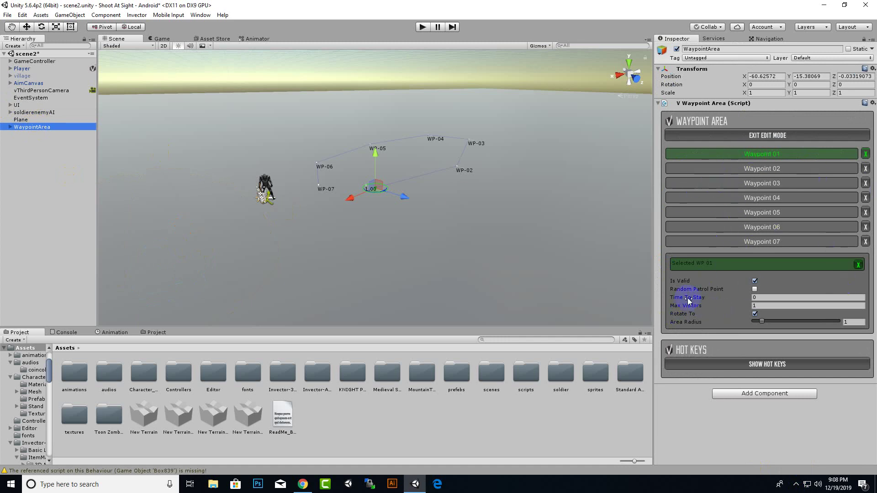
{"action": "left_click", "coordinate": [763, 296]}
{"action": "left_click_drag", "start_coordinate": [763, 297], "coordinate": [659, 315]}
{"action": "left_click", "coordinate": [782, 243]}
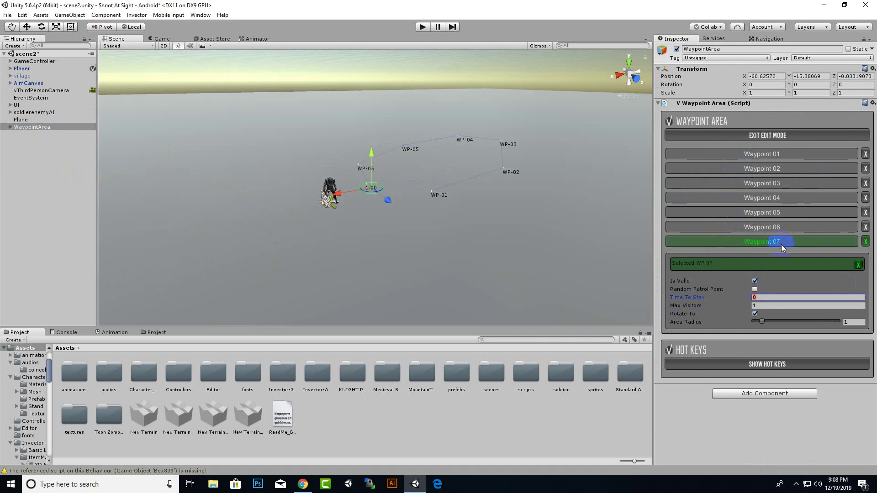
{"action": "left_click", "coordinate": [779, 154]}
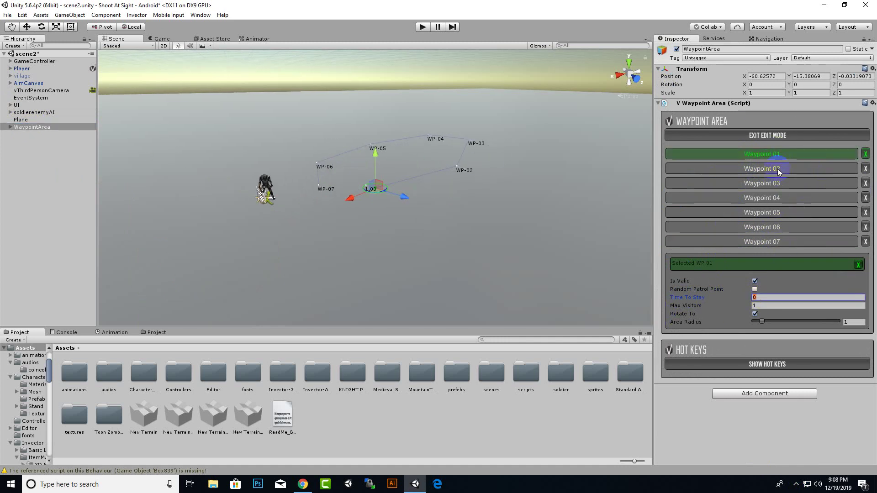
{"action": "left_click", "coordinate": [778, 169]}
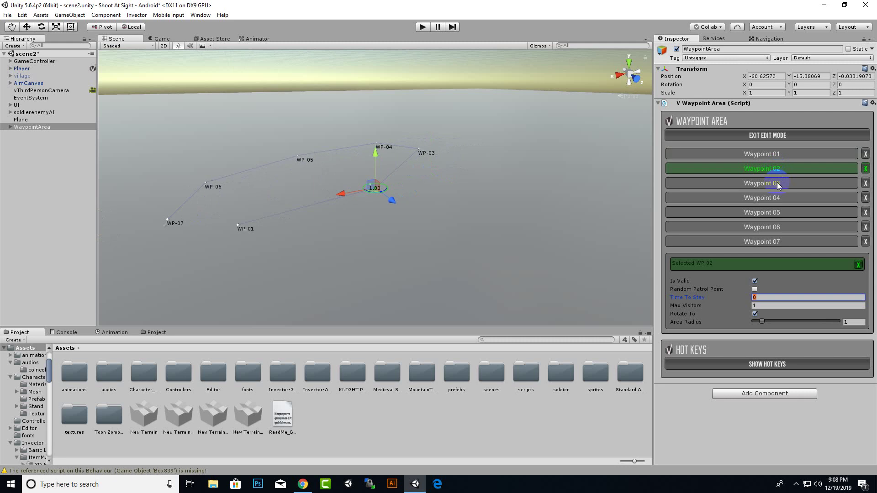
{"action": "left_click", "coordinate": [784, 157]}
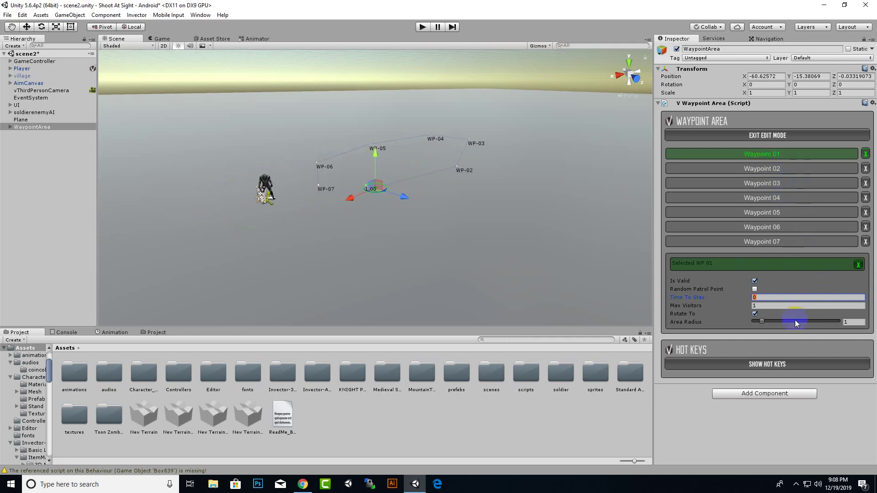
Go through the remaining waypoints with a Time To Stay of 3, and set Waypoint 01's Time To Stay to 2.
{"action": "left_click", "coordinate": [778, 168]}
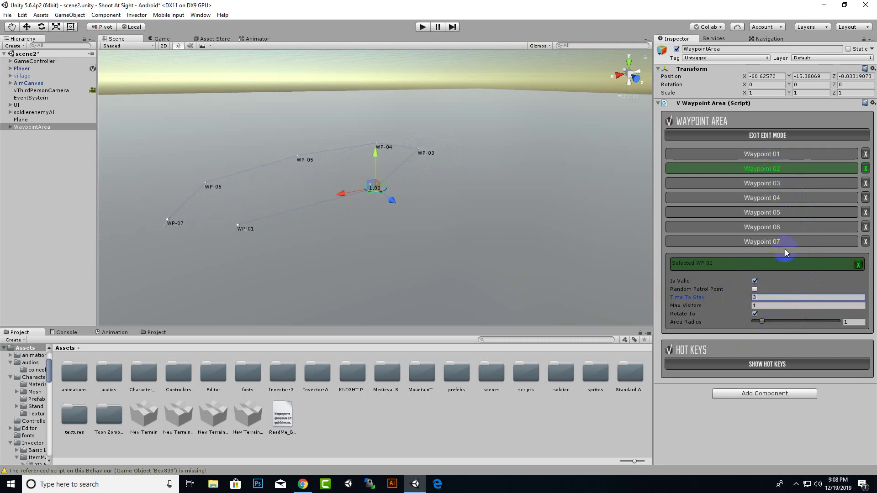
{"action": "left_click", "coordinate": [777, 184]}
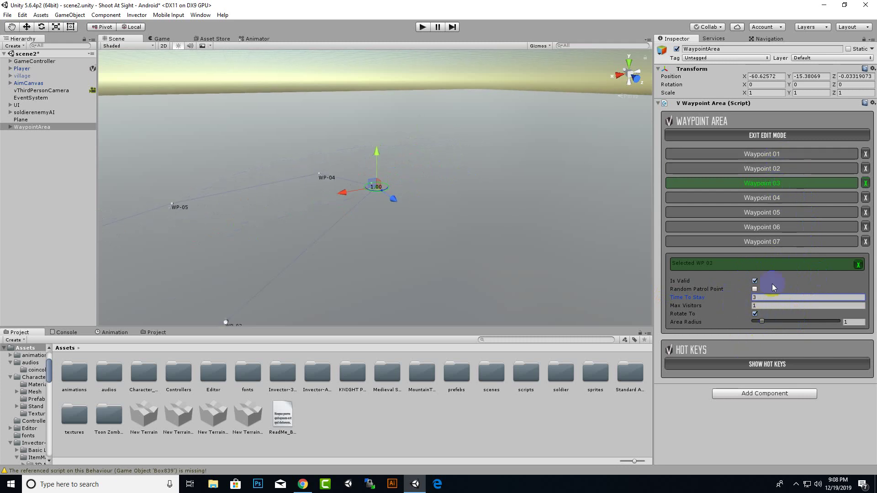
{"action": "left_click", "coordinate": [783, 197]}
{"action": "left_click", "coordinate": [789, 227]}
{"action": "left_click", "coordinate": [791, 242]}
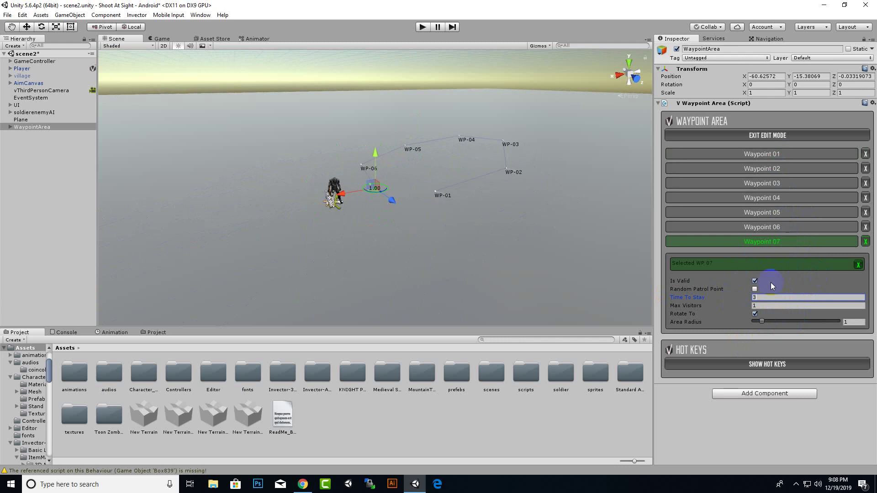
{"action": "left_click", "coordinate": [775, 156]}
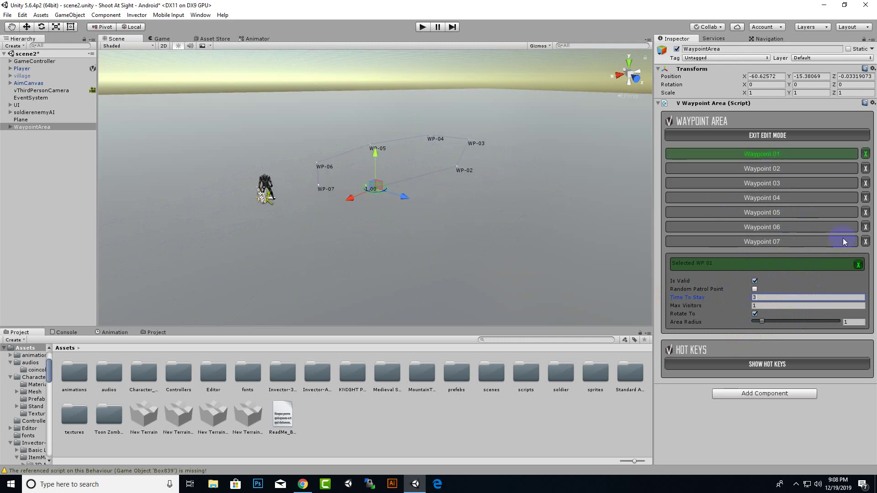
Run the scene in play mode and steer the player around the soldier to observe its pauses at the waypoints.
{"action": "left_click", "coordinate": [422, 26]}
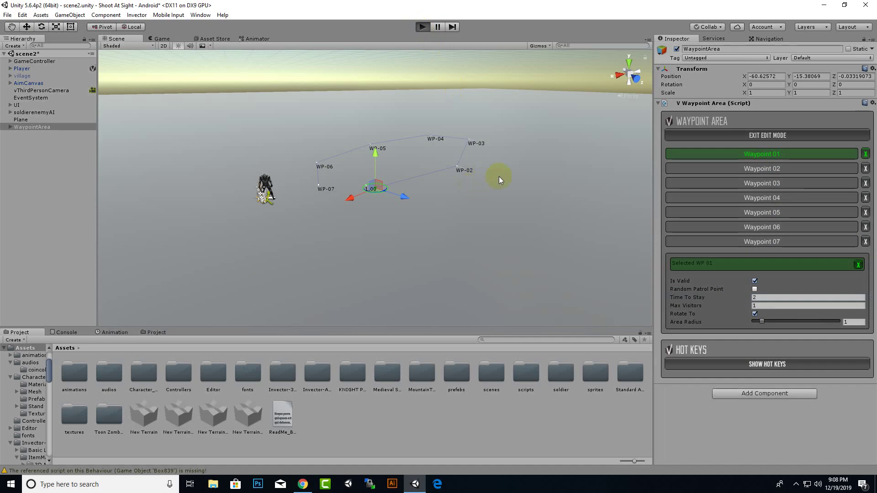
{"action": "key", "text": "w"}
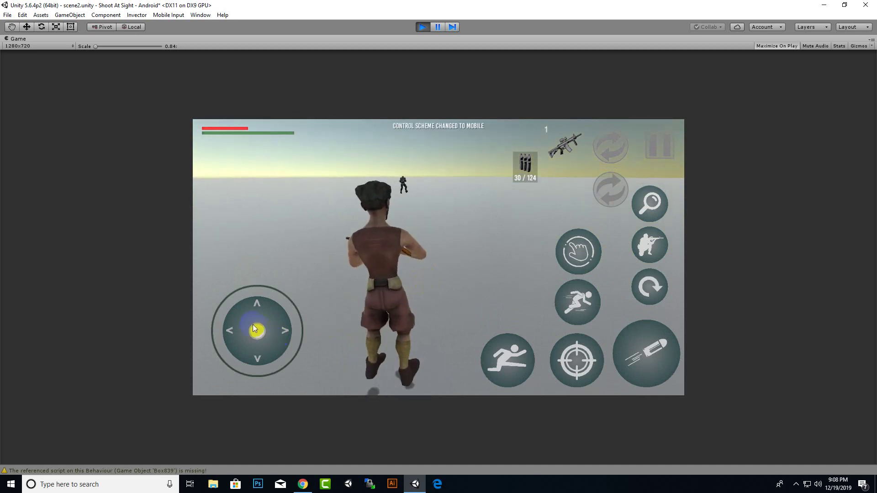
{"action": "left_click_drag", "start_coordinate": [255, 329], "coordinate": [273, 245]}
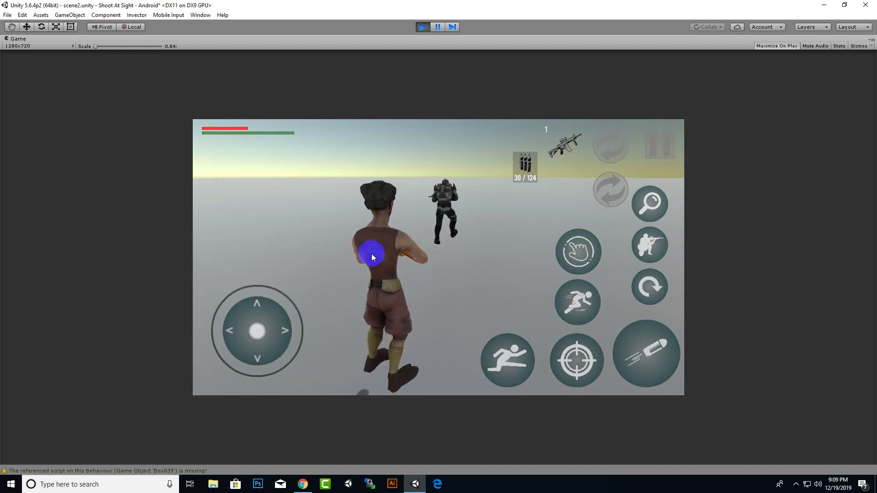
{"action": "left_click_drag", "start_coordinate": [245, 316], "coordinate": [284, 263]}
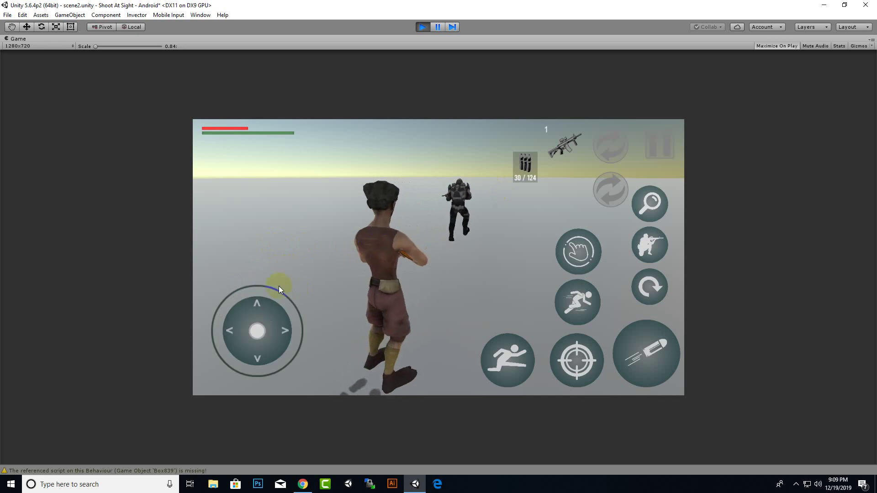
{"action": "left_click_drag", "start_coordinate": [255, 329], "coordinate": [298, 259]}
{"action": "left_click_drag", "start_coordinate": [274, 329], "coordinate": [293, 281]}
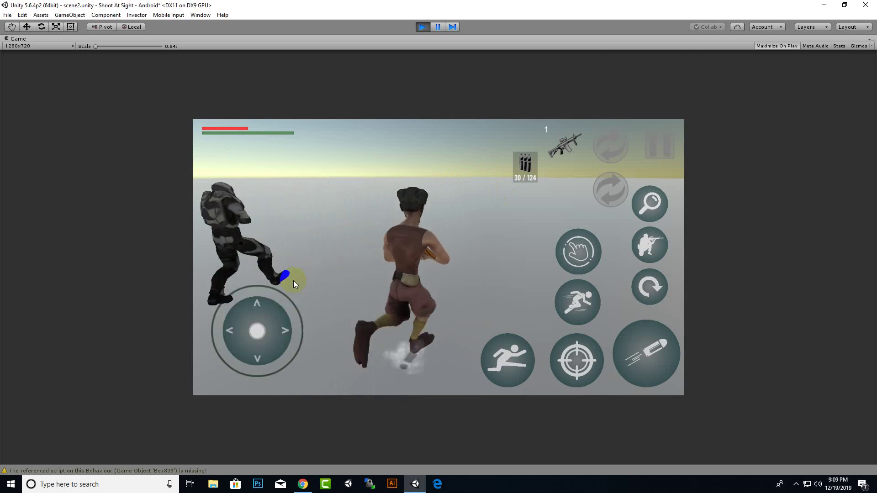
{"action": "left_click_drag", "start_coordinate": [256, 328], "coordinate": [347, 400]}
{"action": "left_click", "coordinate": [497, 355]}
{"action": "left_click_drag", "start_coordinate": [497, 356], "coordinate": [291, 402]}
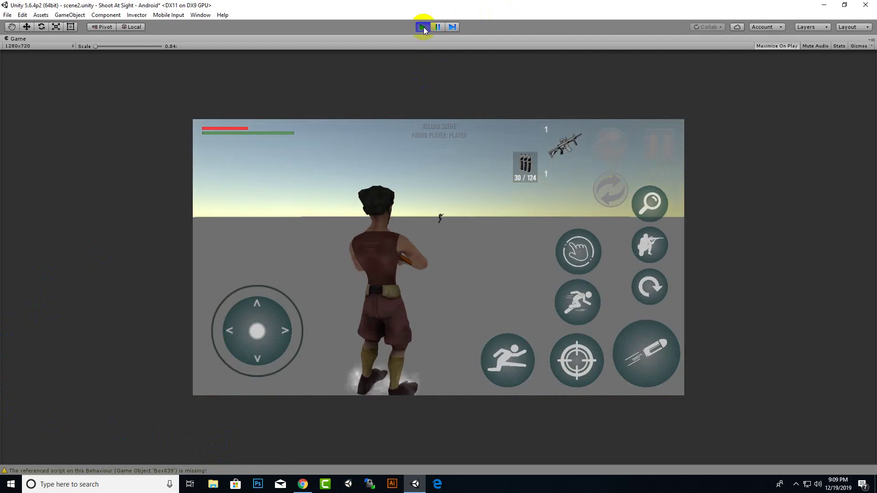
Stop the game and save scene2.
{"action": "left_click", "coordinate": [423, 26]}
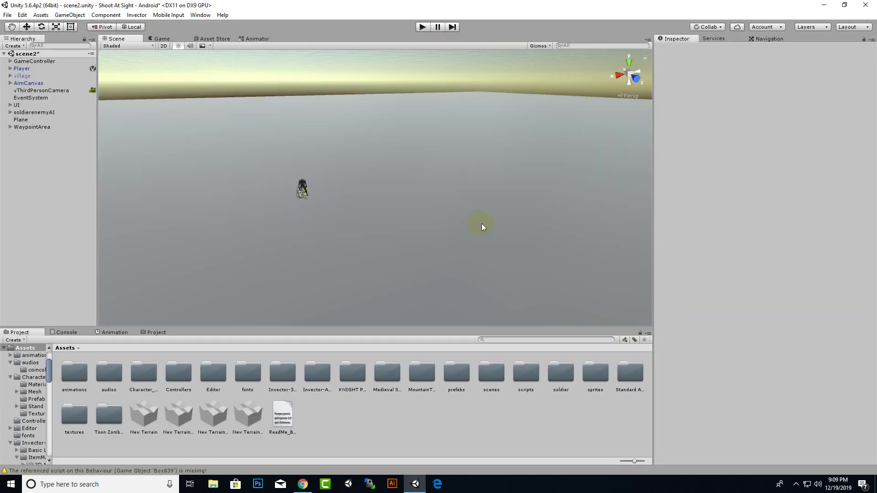
{"action": "key", "text": "ctrl+s"}
{"action": "scroll", "coordinate": [489, 216], "scroll_direction": "down", "scroll_amount": 4}
{"action": "scroll", "coordinate": [284, 198], "scroll_direction": "up", "scroll_amount": 10}
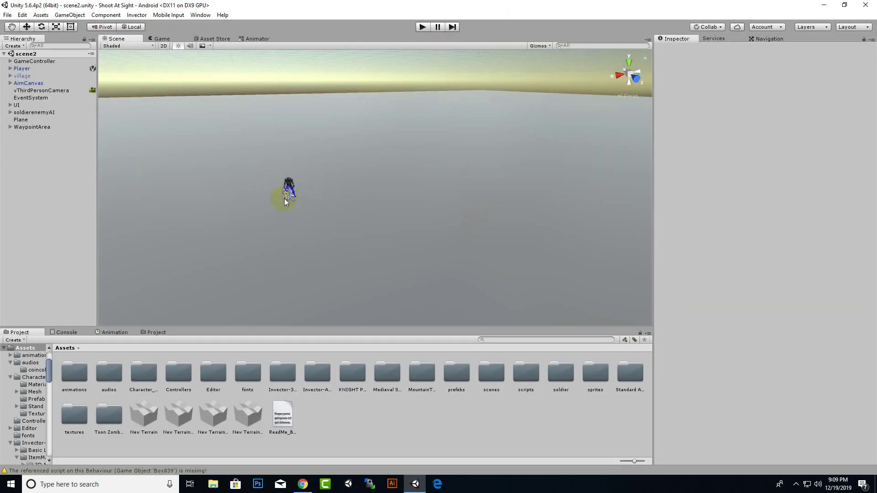
{"action": "left_click_drag", "start_coordinate": [271, 220], "coordinate": [332, 209], "text": "alt"}
{"action": "scroll", "coordinate": [418, 179], "scroll_direction": "down", "scroll_amount": 4}
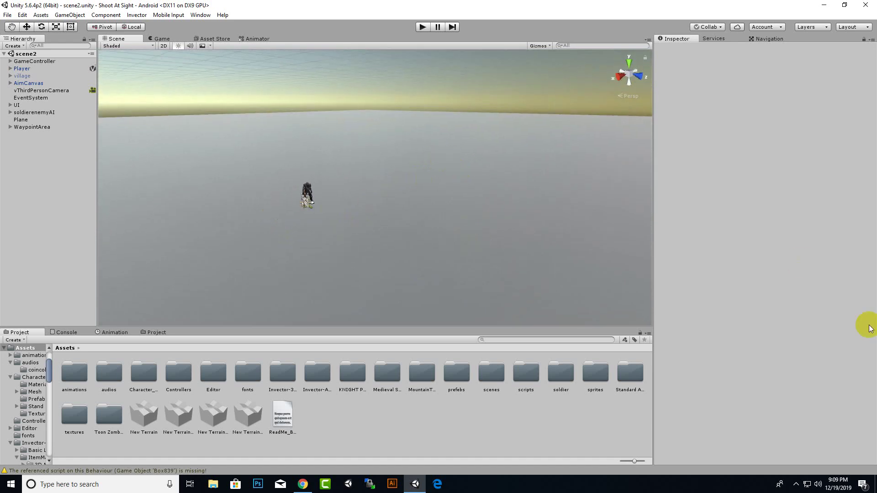
{"action": "left_click", "coordinate": [796, 484]}
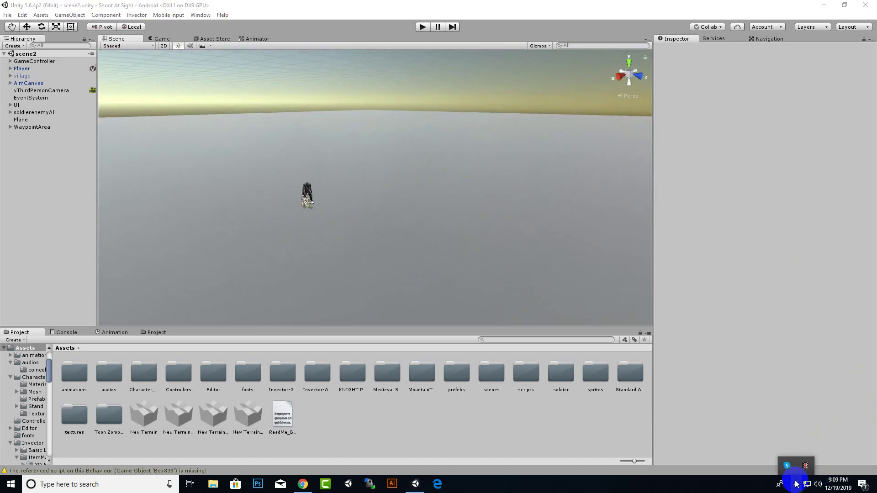